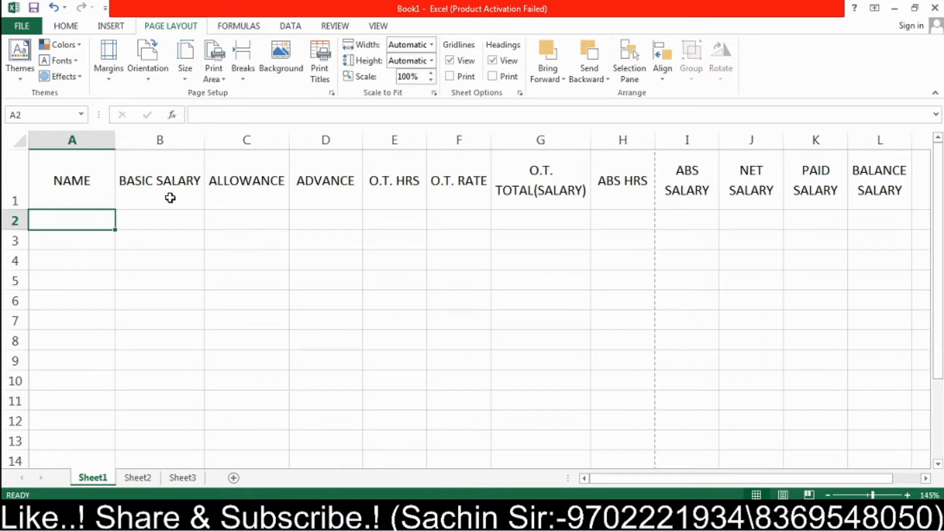
Step: Review the salary sheet's column headings in row 1, from NAME through BALANCE SALARY
left_click(64, 176)
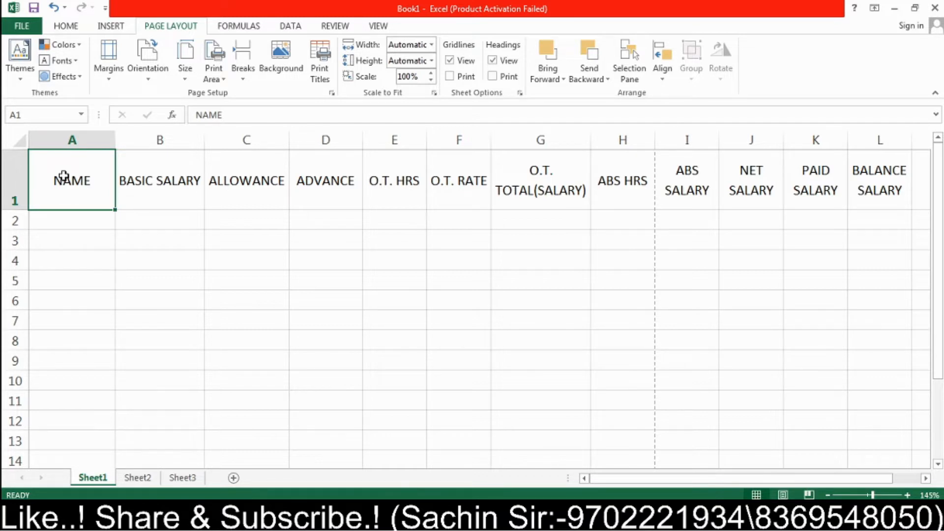
key("Right")
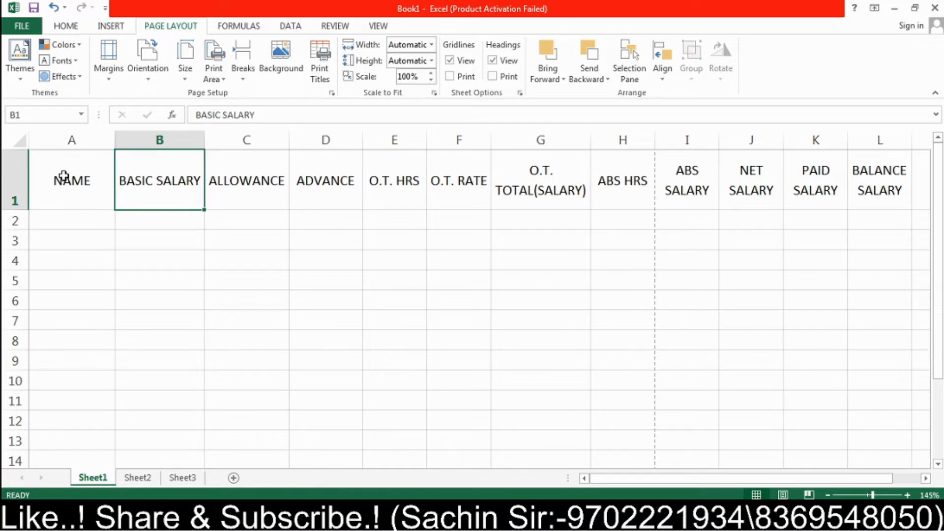
key("Right")
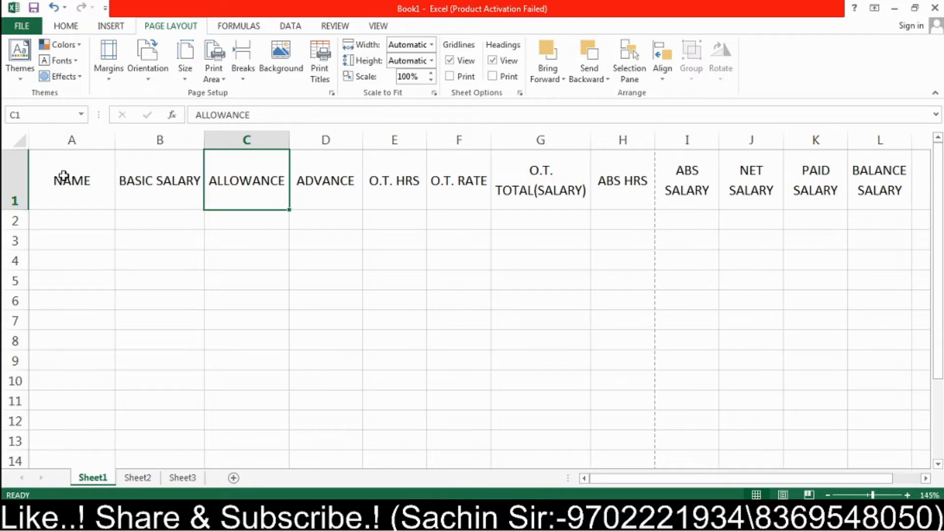
key("Right")
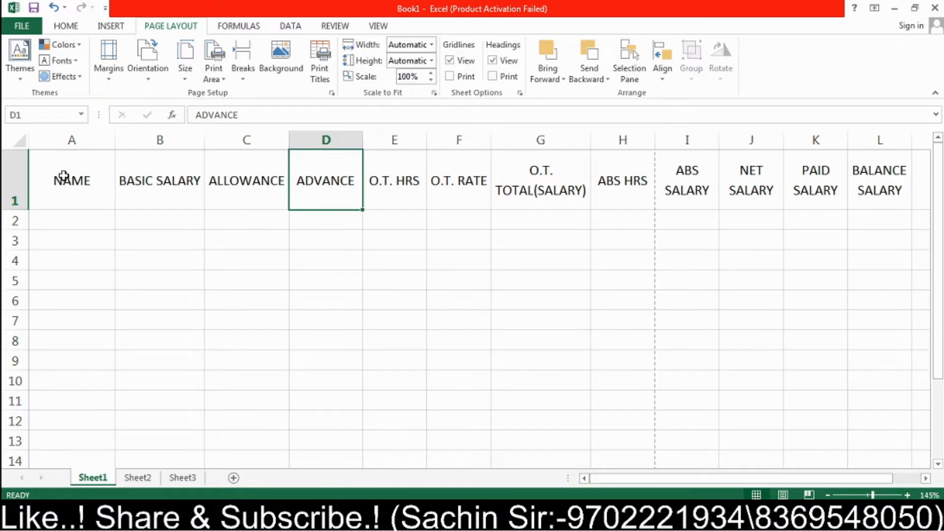
key("Right")
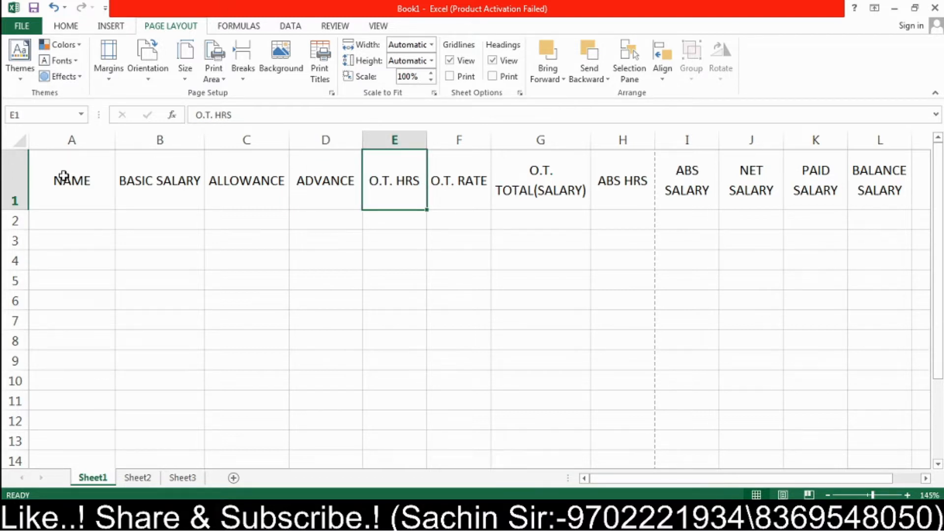
key("Down")
key("Up")
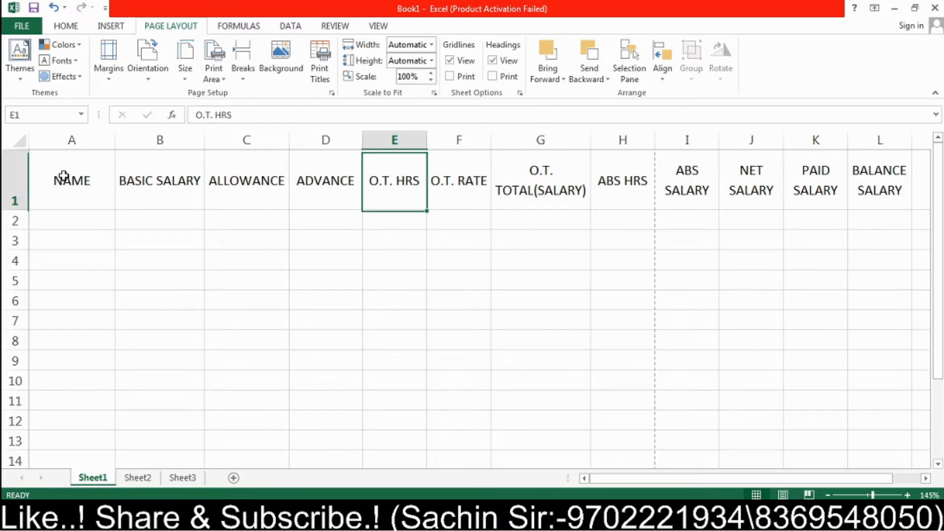
key("Right")
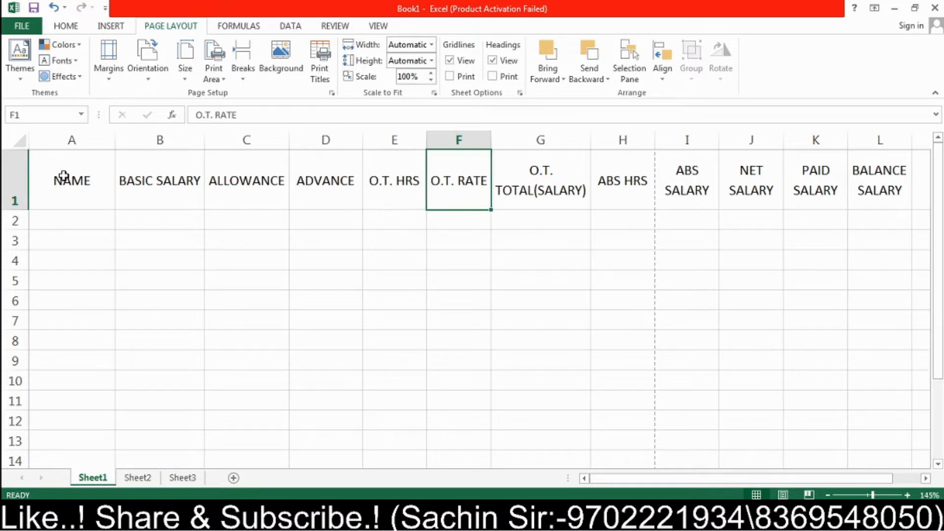
key("Right")
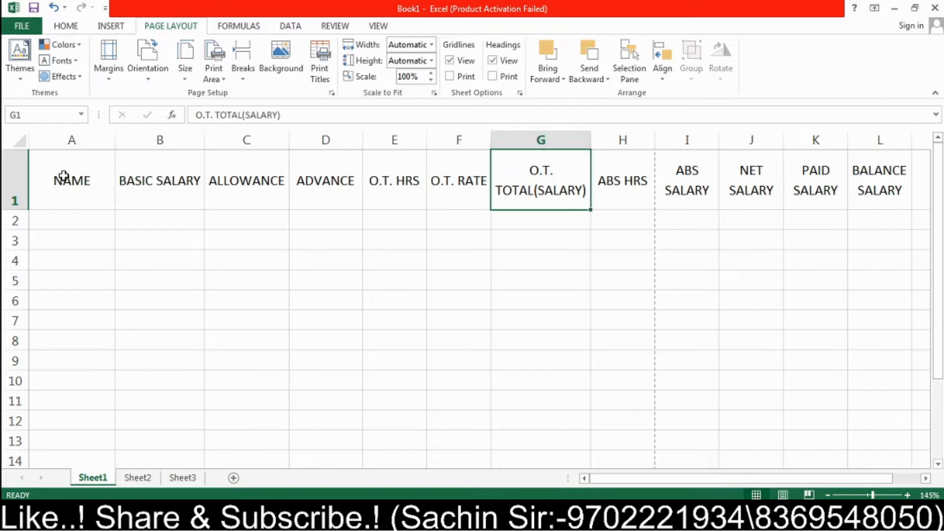
key("Right")
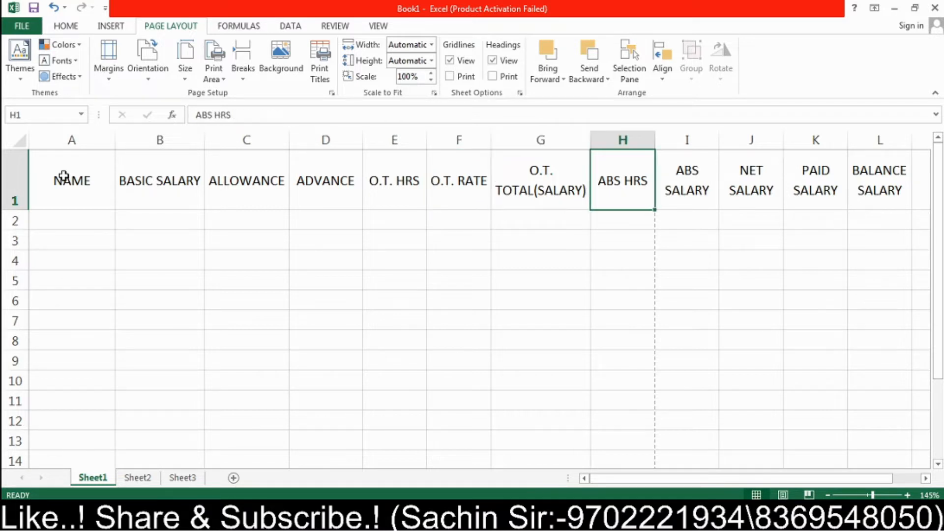
key("Right")
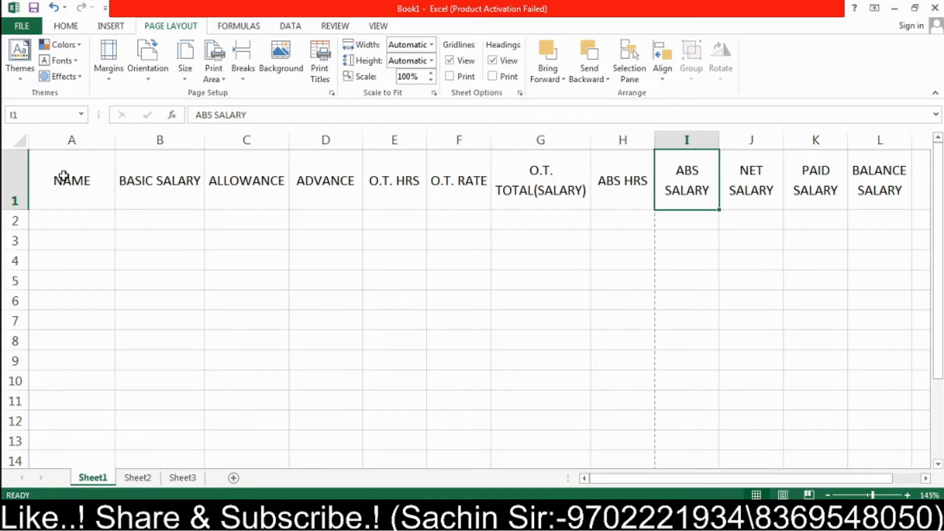
key("Right")
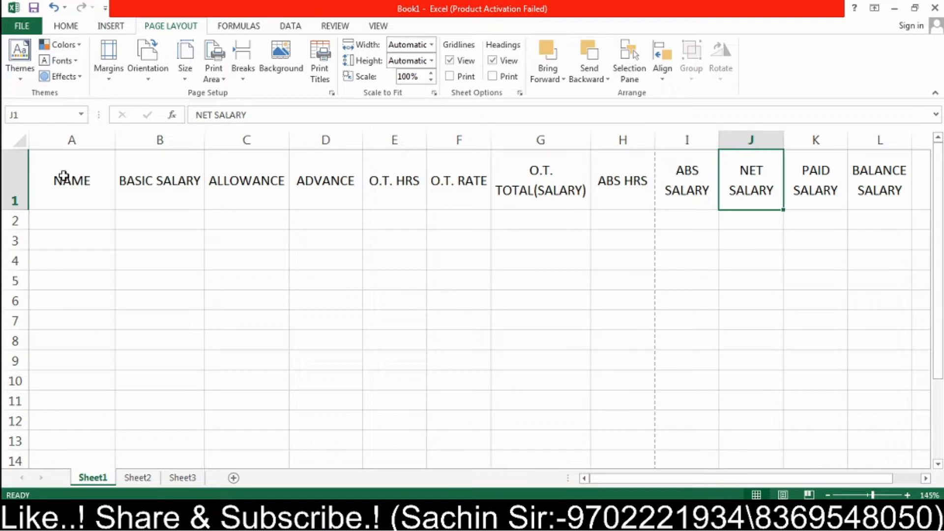
key("Right")
key("Right")
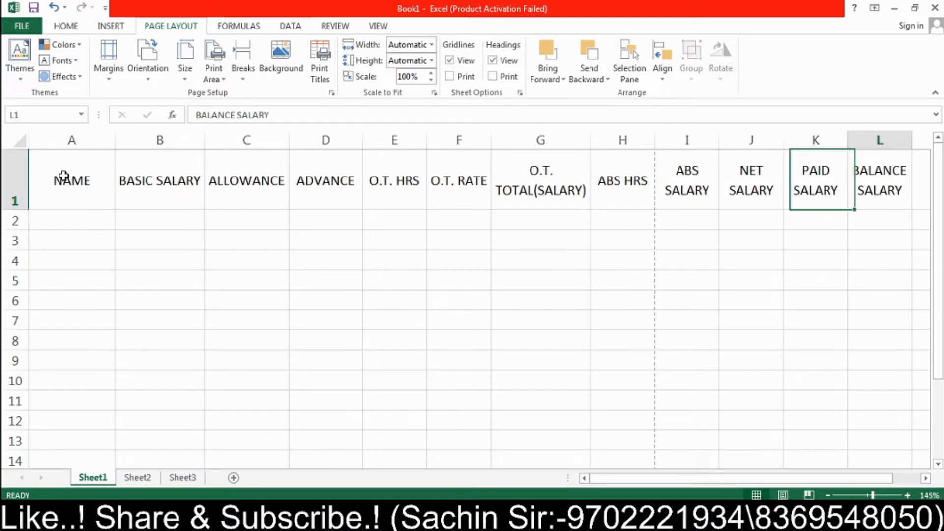
key("Left")
Step: Enter the first employee, MR A, in row 2 with a basic salary of 18500
left_click(63, 175)
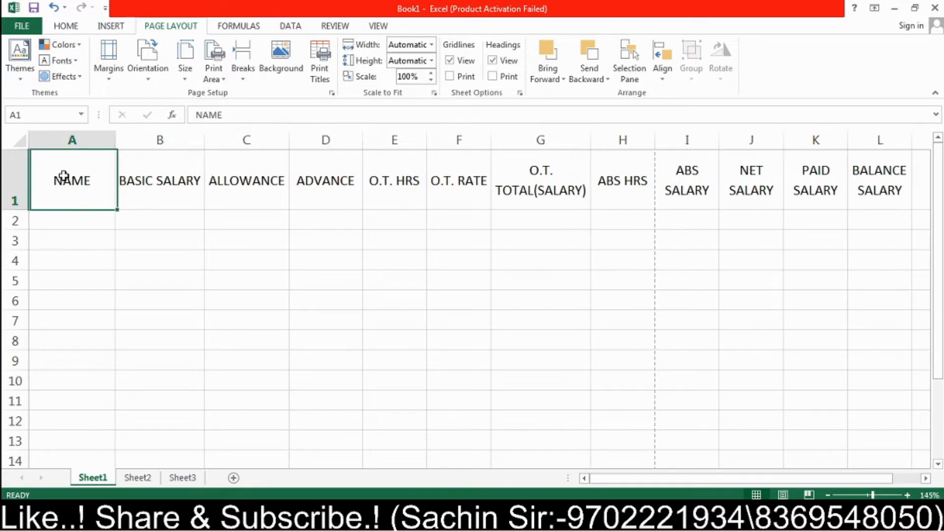
key("Down")
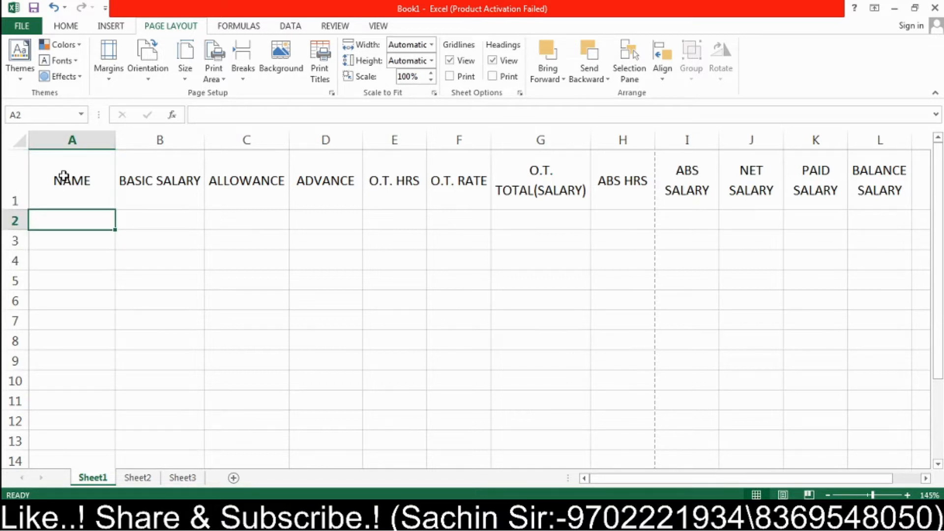
type("MR")
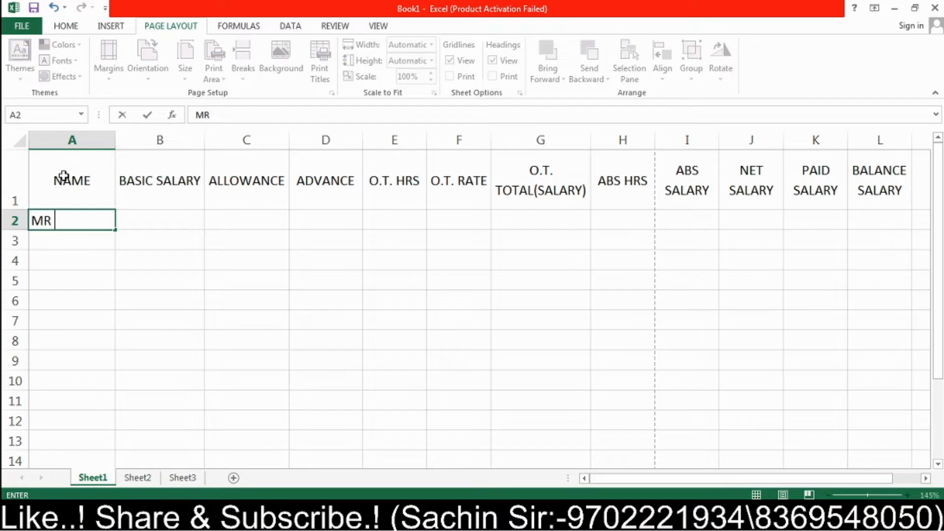
type(" A")
key("Tab")
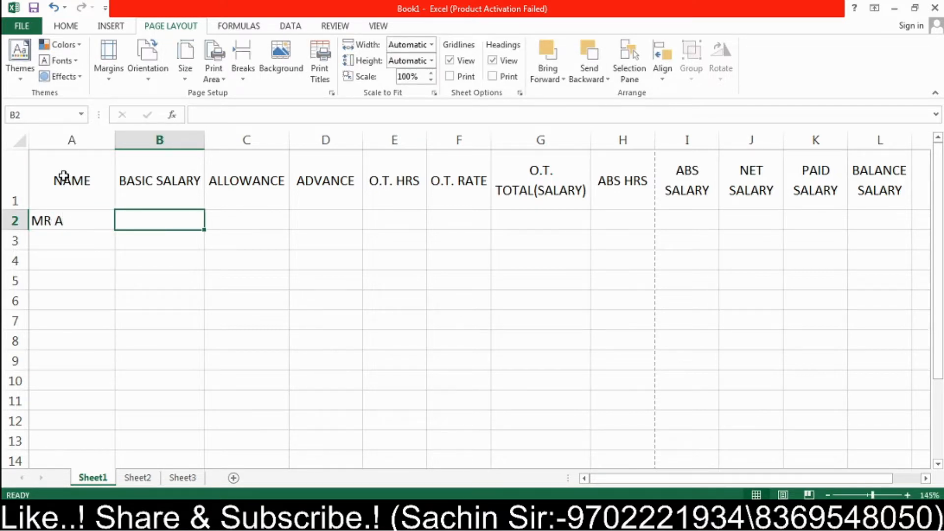
type("18500")
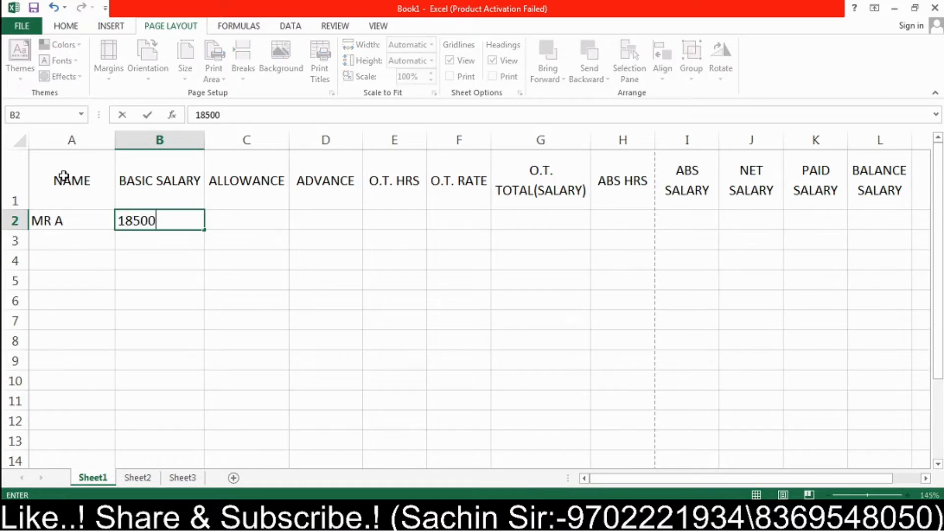
key("Tab")
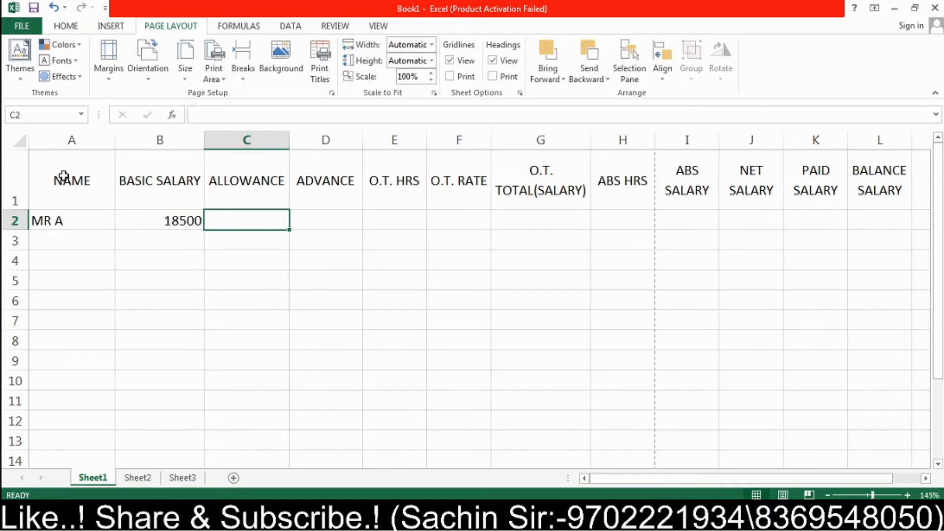
Step: Fill in MR A's allowance as 3000, advance as 7000 and overtime hours as 18
type("3000")
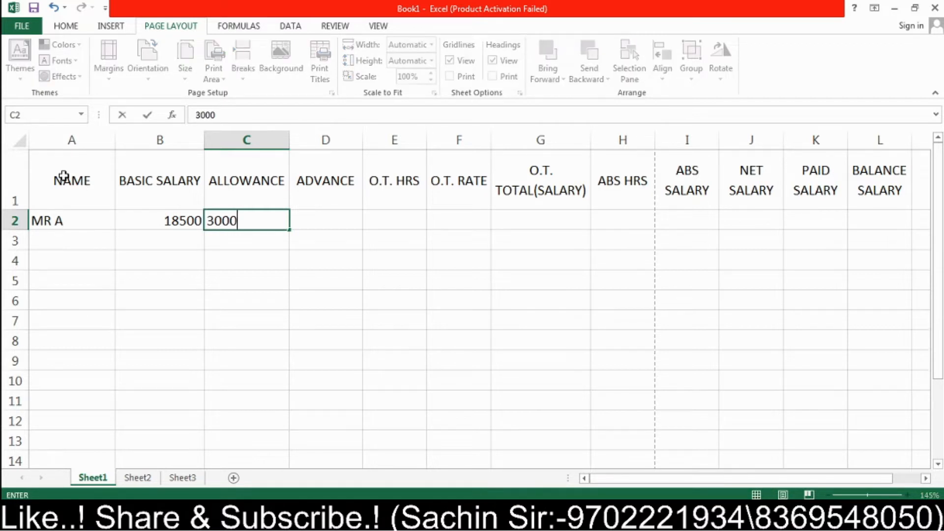
key("Tab")
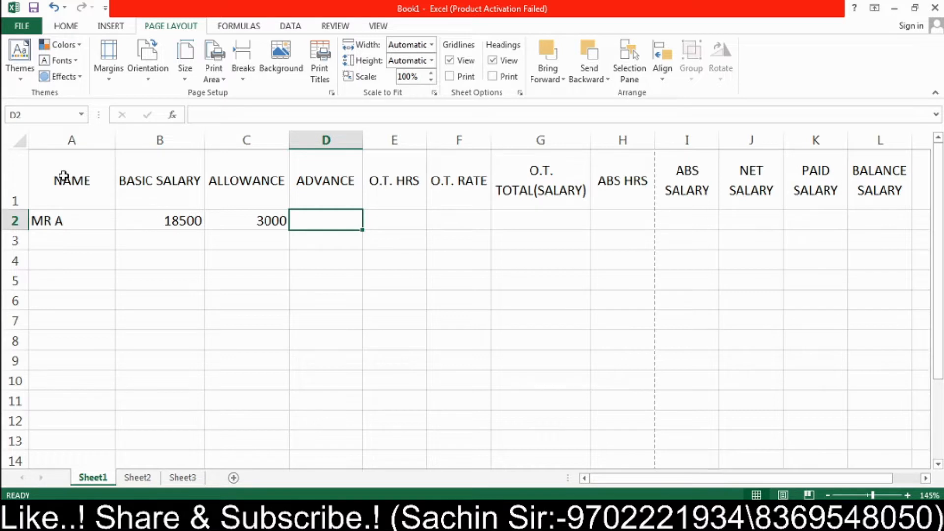
type("7000")
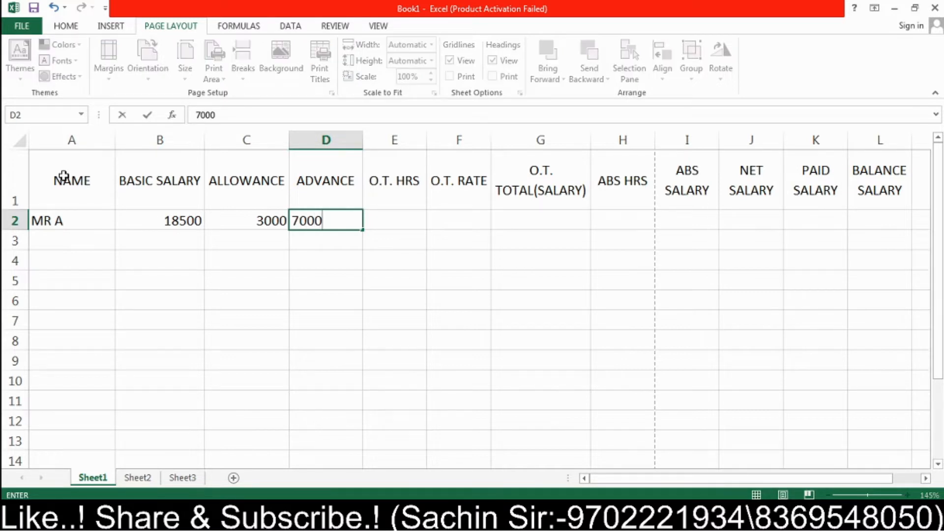
key("Tab")
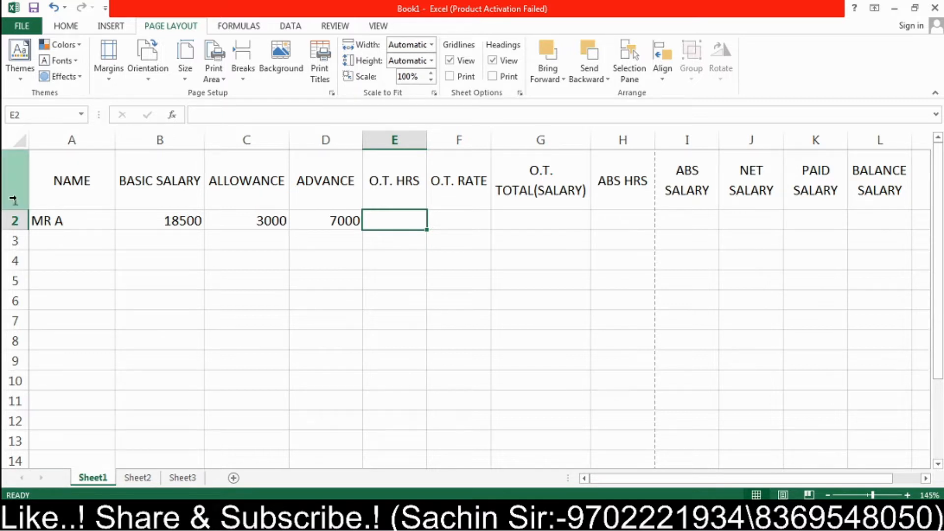
type("18")
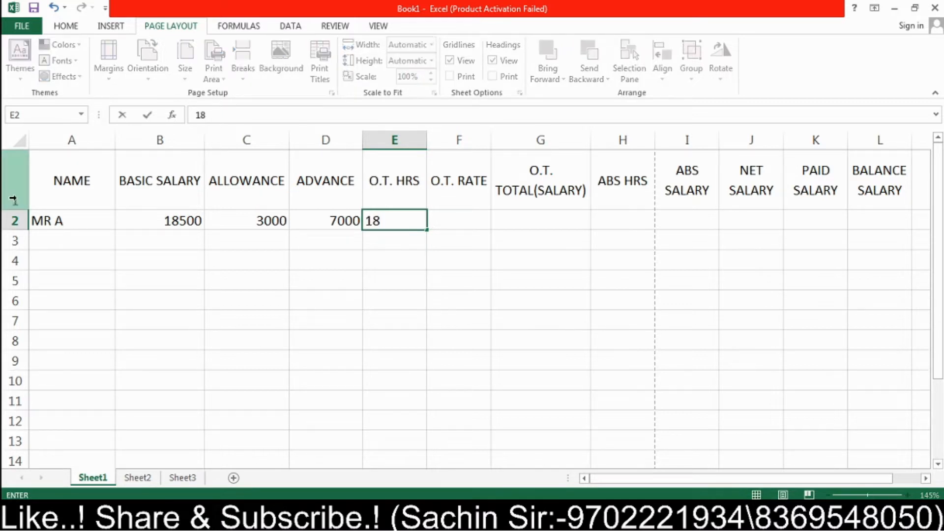
key("Tab")
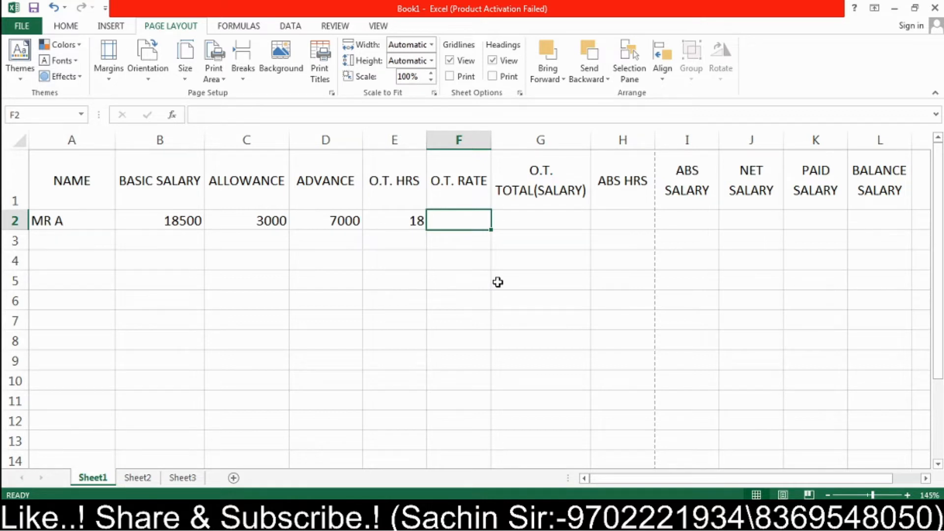
Step: Calculate MR A's overtime rate in F2 from the basic salary with the formula =B2/30/8
type("=")
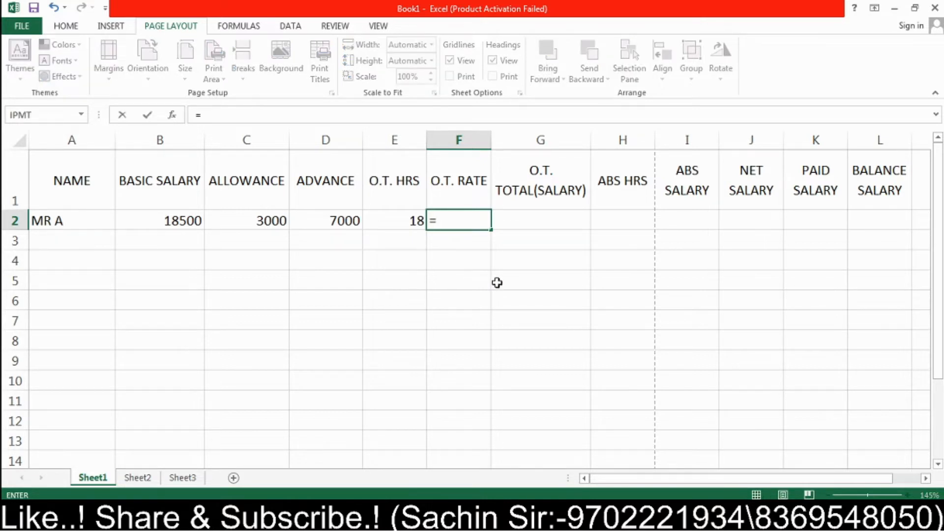
left_click(174, 221)
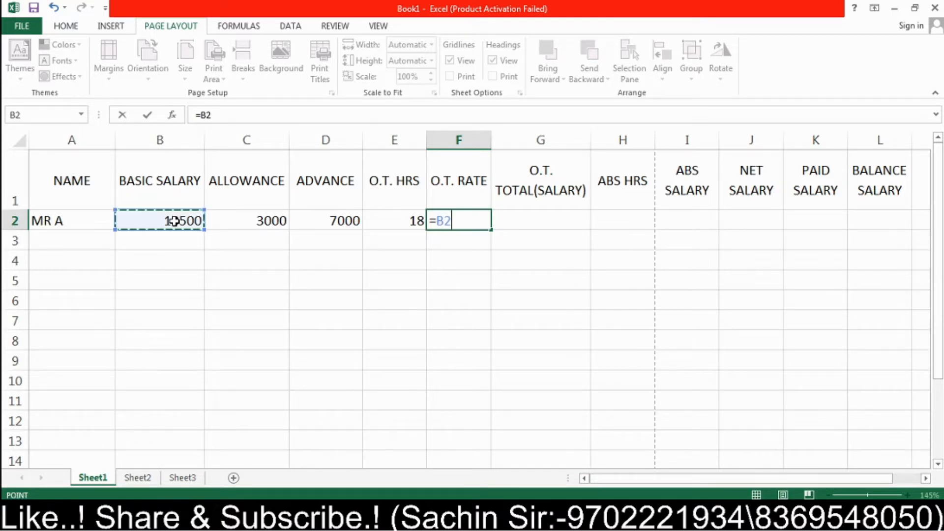
type("/")
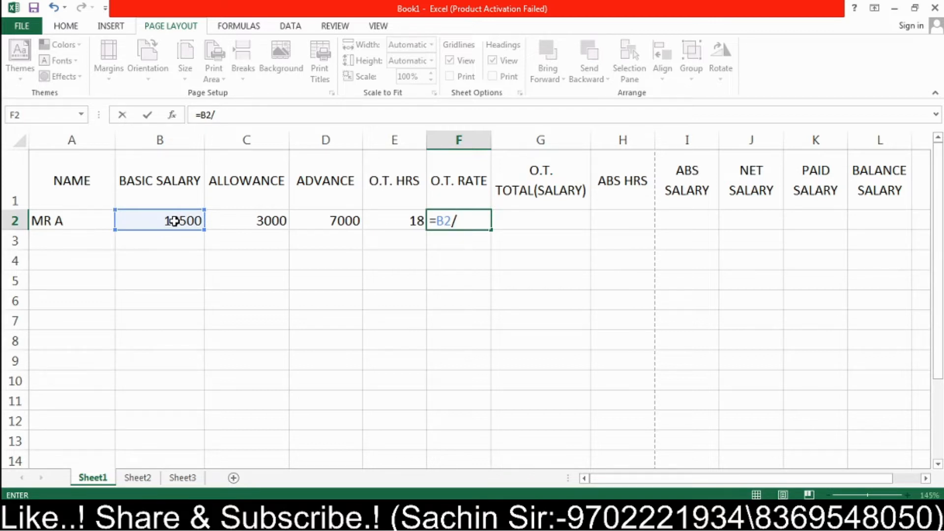
type("30/8")
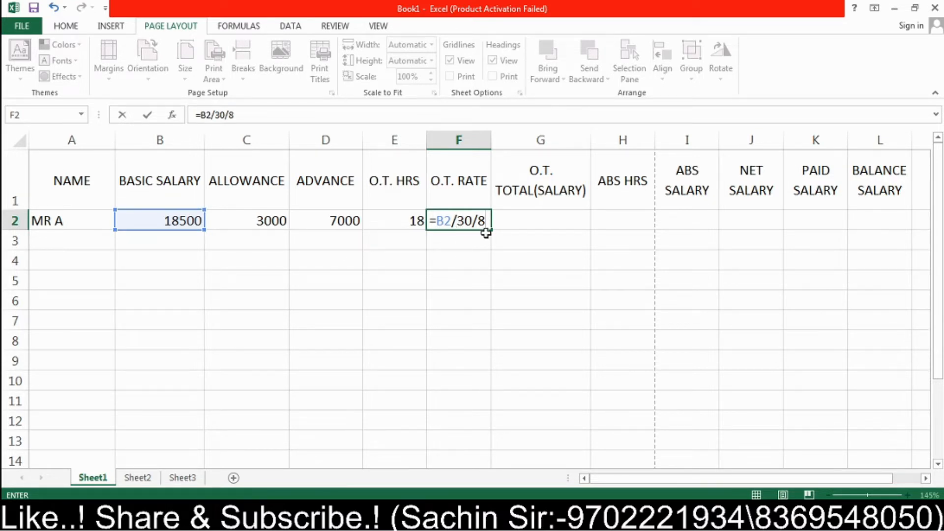
key("Return")
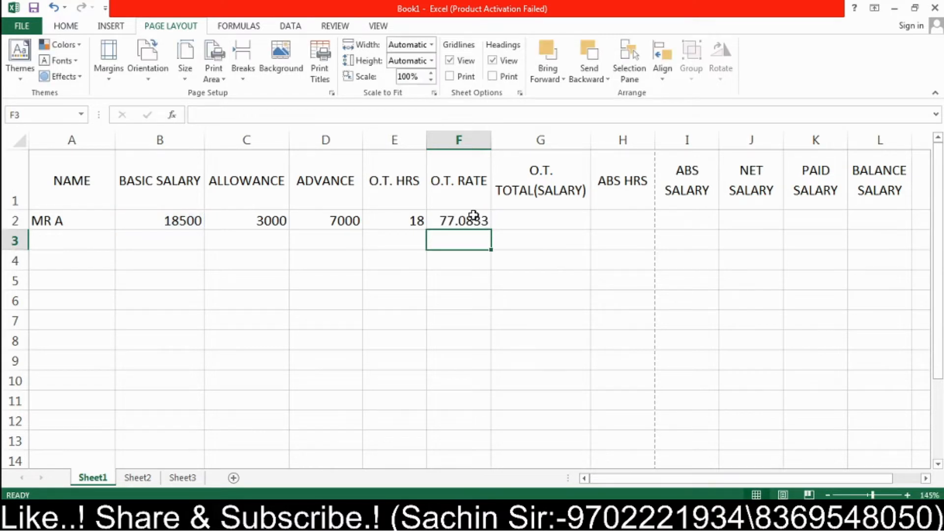
left_click(445, 192)
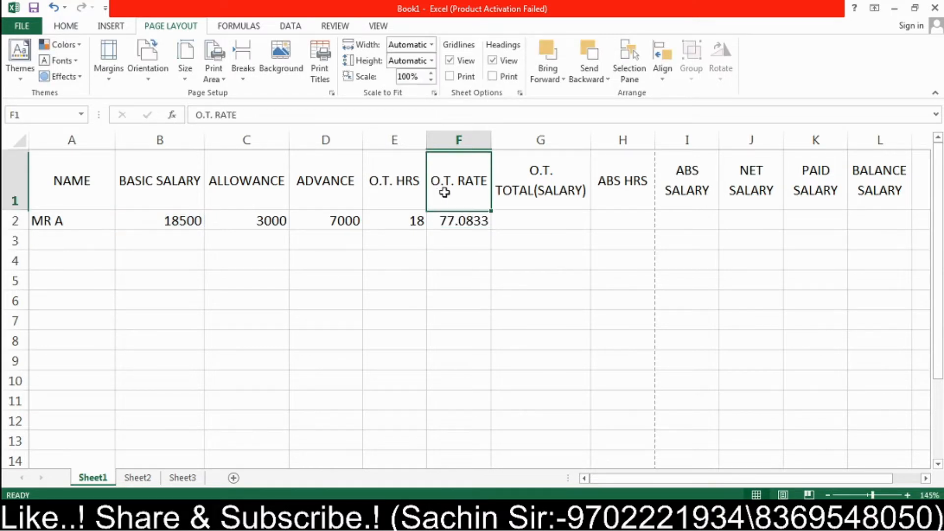
left_click(461, 223)
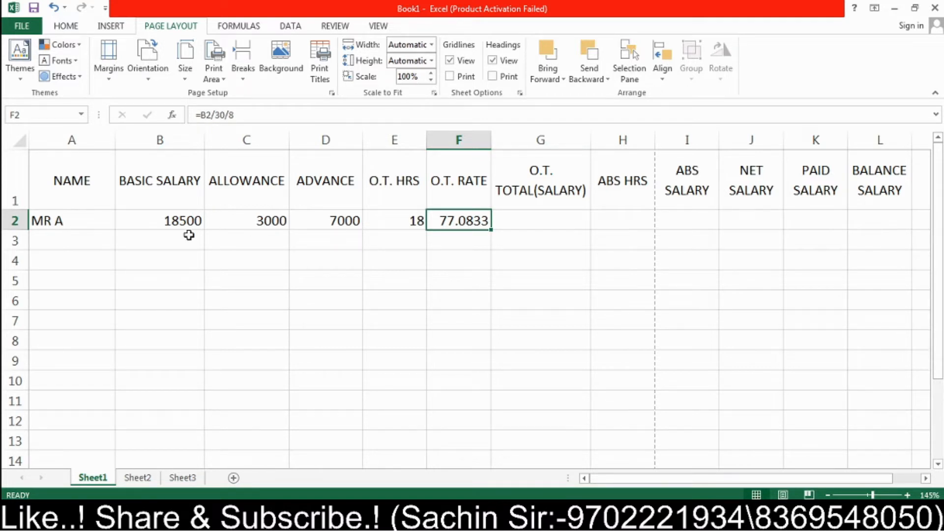
Step: Enter the second employee, MR B, in row 3 with a basic salary of 16000
left_click(108, 236)
type("MR B")
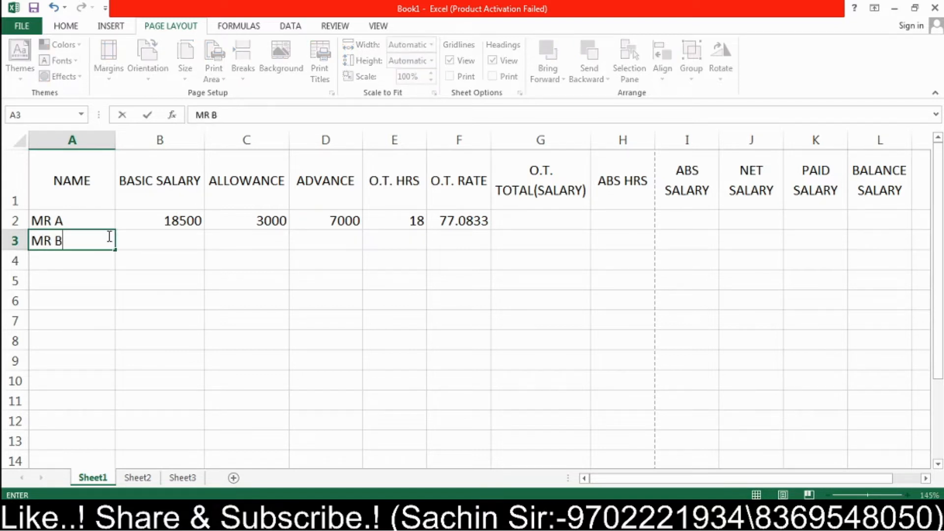
key("Tab")
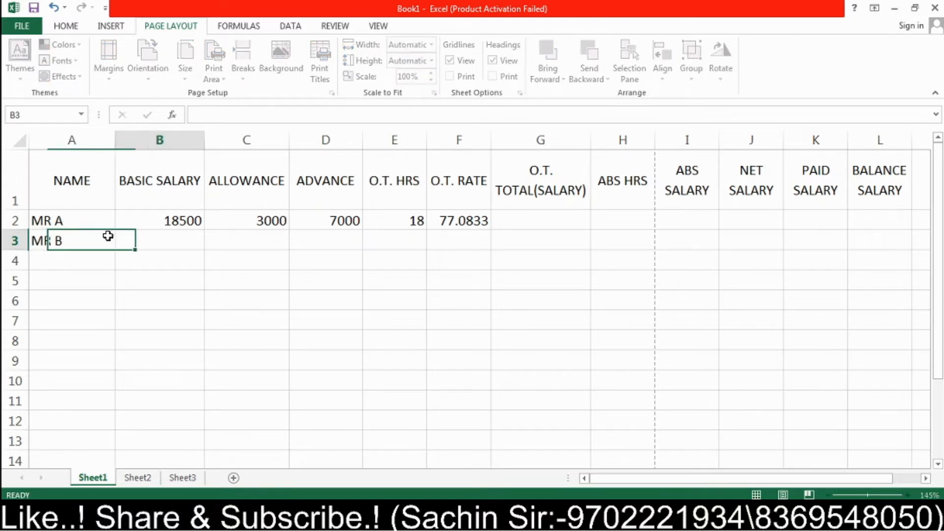
type("16000")
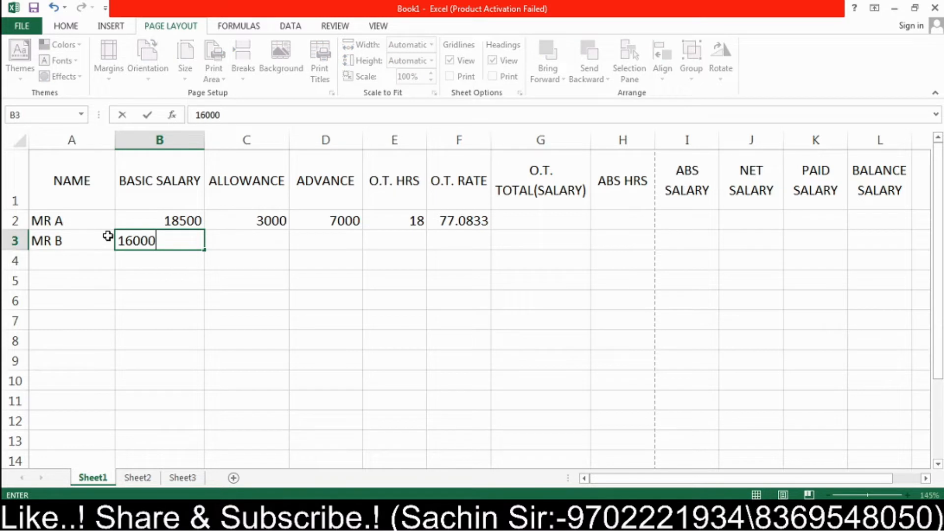
key("Tab")
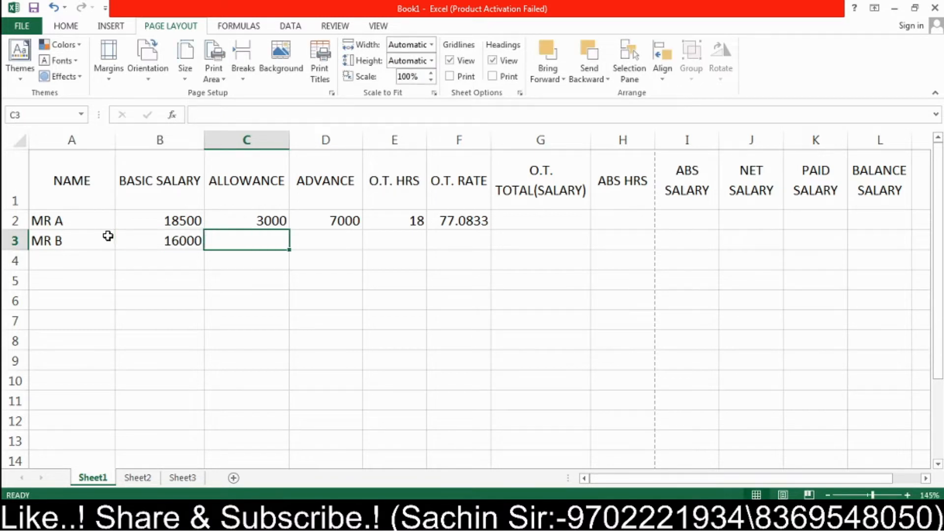
Step: Fill in MR B's allowance as 2000, advance as 5000 and overtime hours as 12
type("20000")
key("BackSpace")
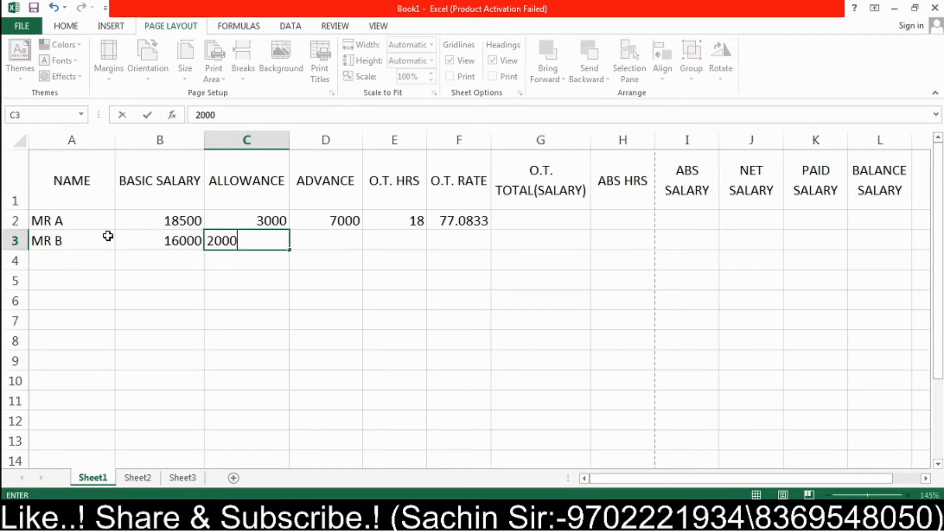
key("Tab")
type("50")
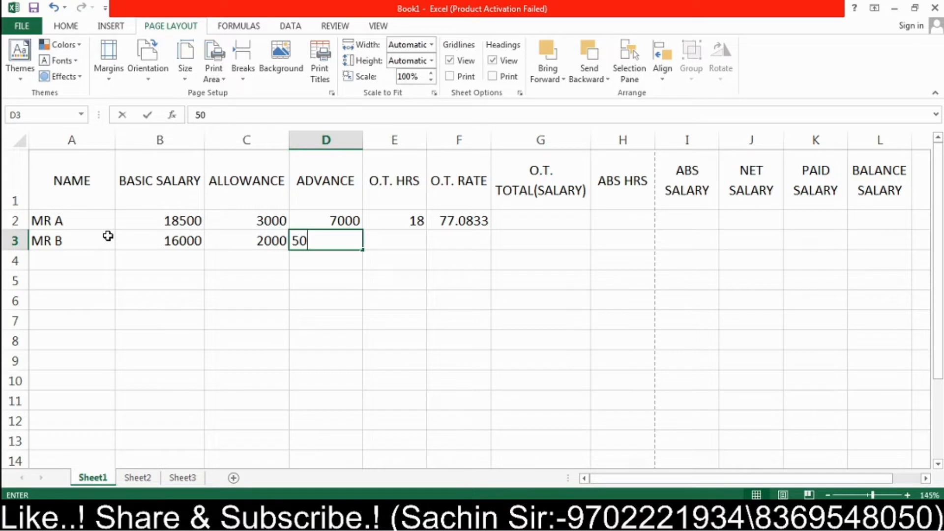
type("00")
key("Tab")
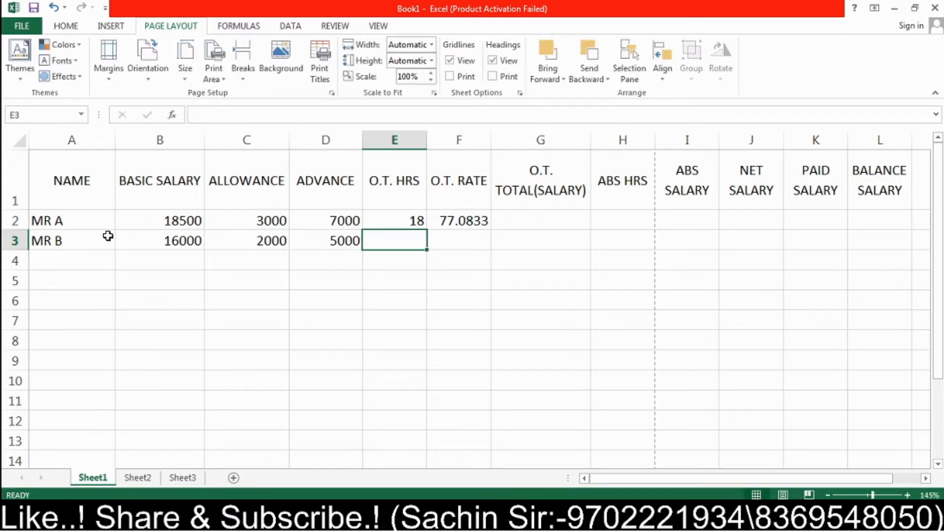
type("12")
key("Tab")
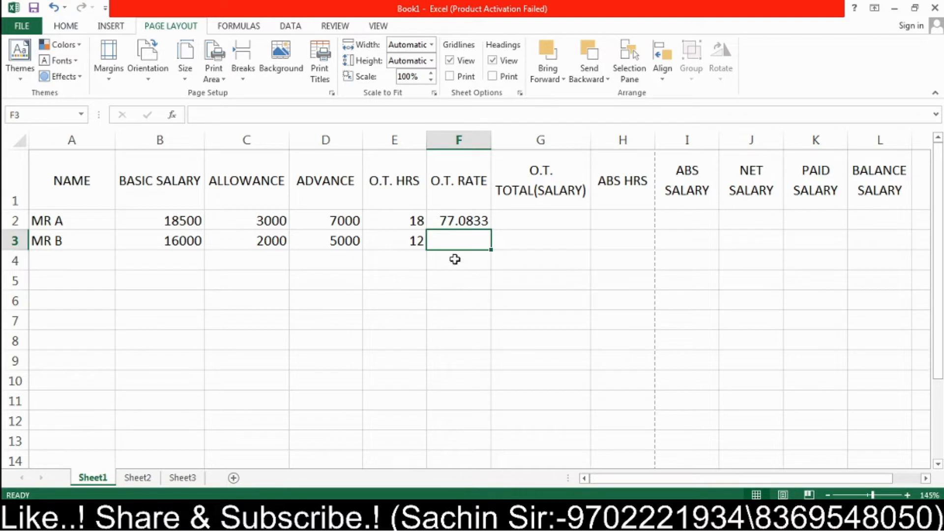
Step: Calculate MR B's overtime rate in F3 from the basic salary with the formula =B3/30/8
type("=")
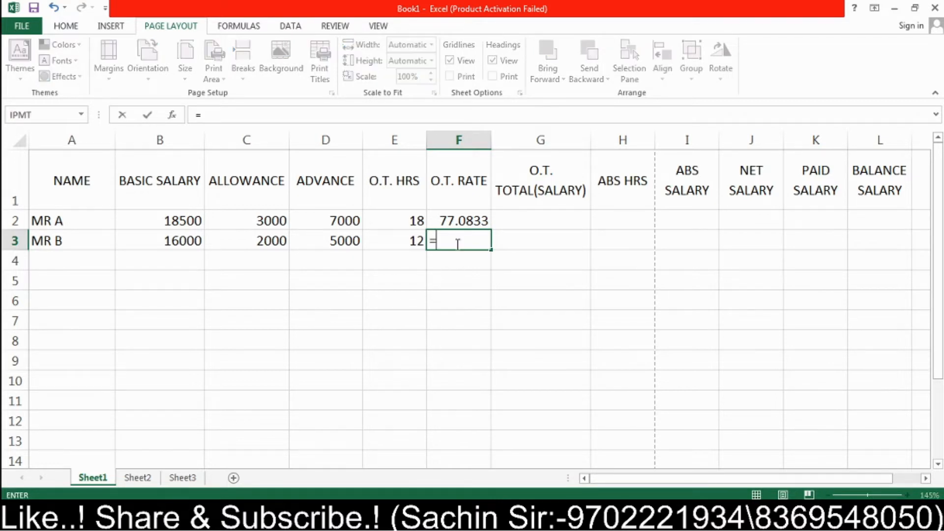
left_click(183, 240)
type("/3")
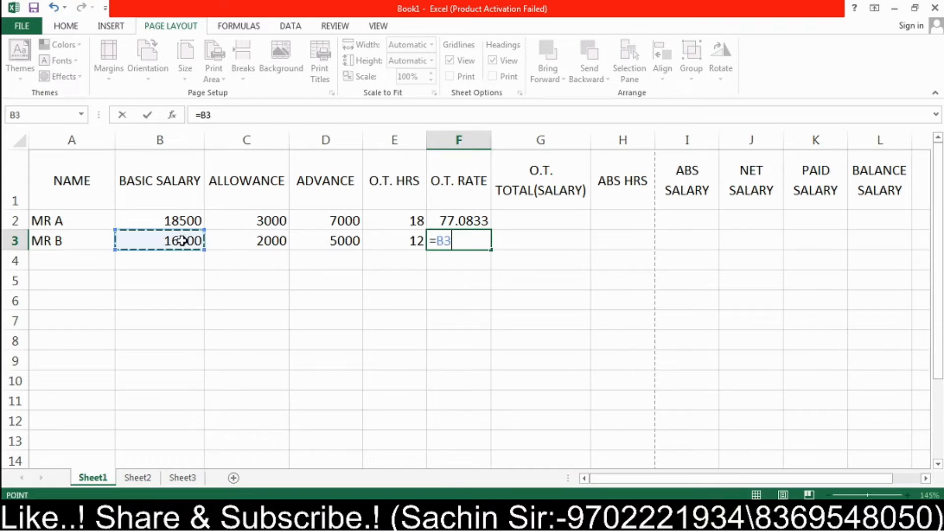
type("0")
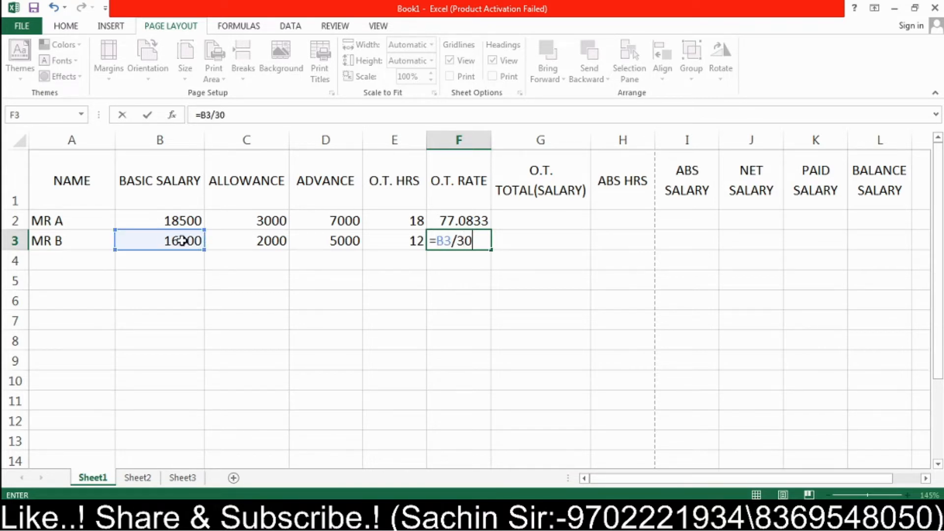
type("/8")
key("Return")
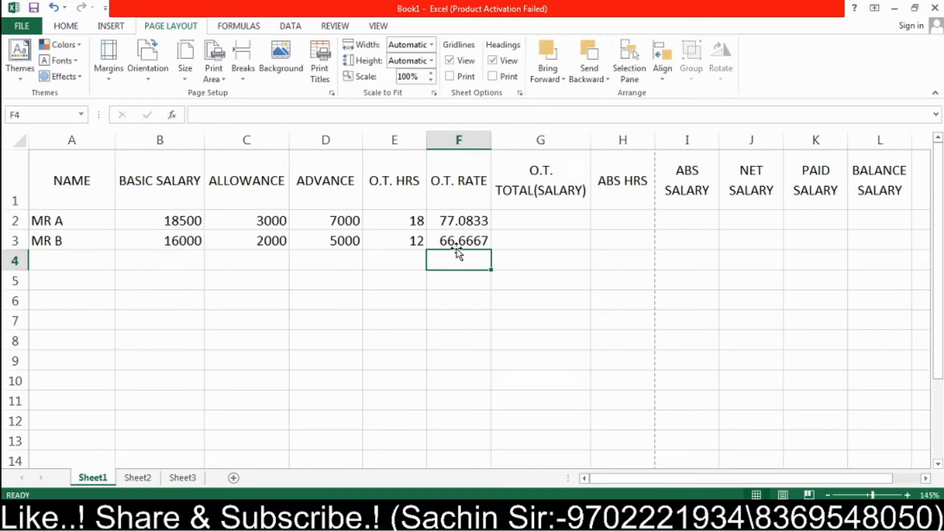
left_click(470, 240)
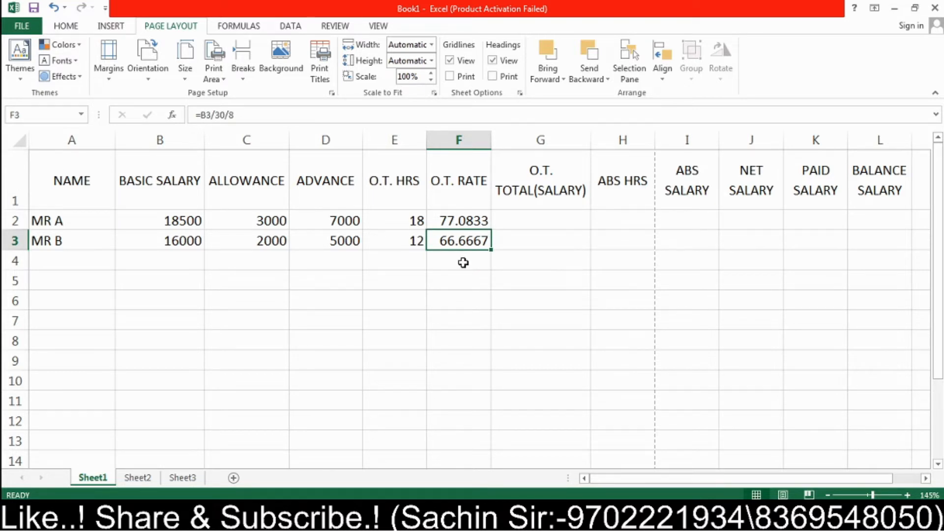
left_click(472, 222)
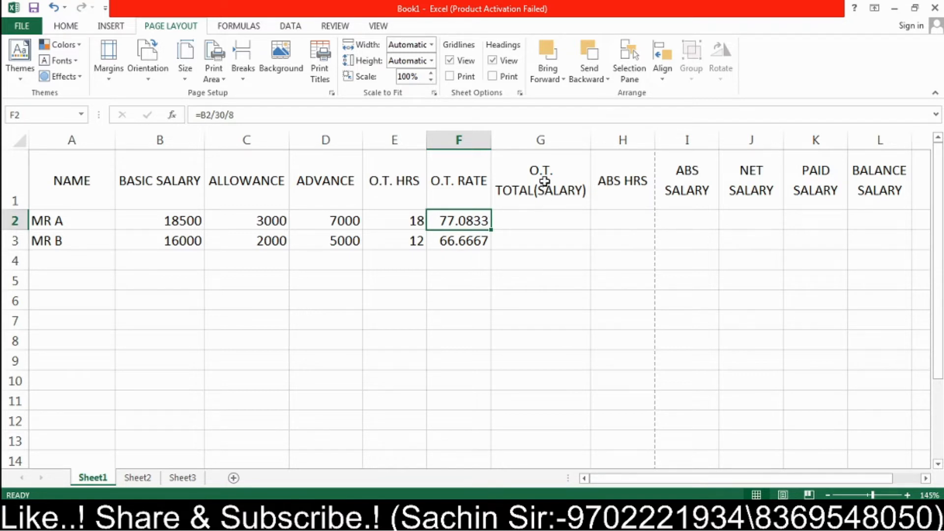
Step: Calculate MR A's overtime total in G2 by multiplying overtime hours by overtime rate with =E2*F2
left_click(536, 221)
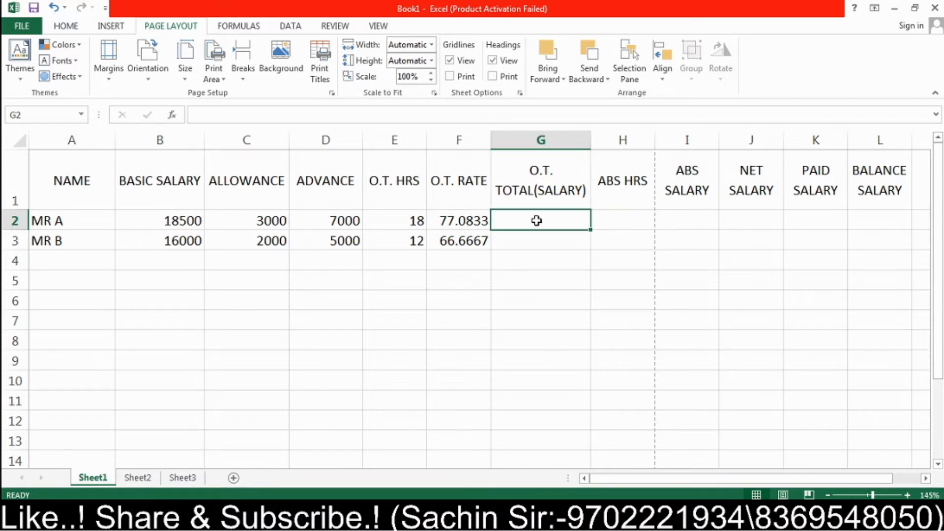
type("=")
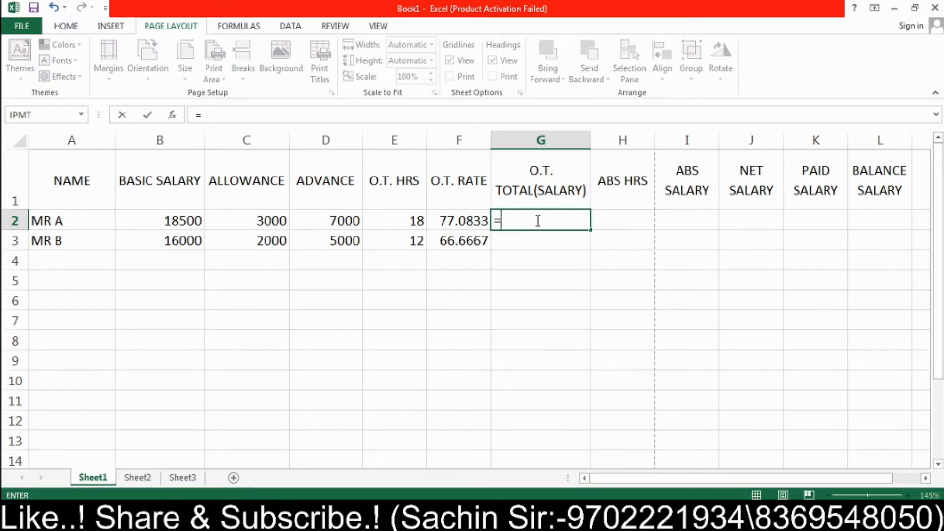
left_click(403, 221)
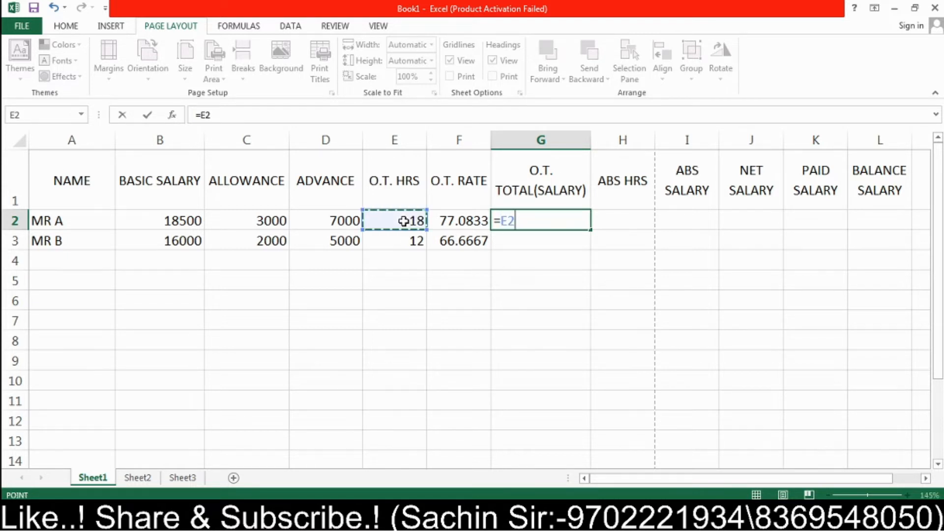
type("*")
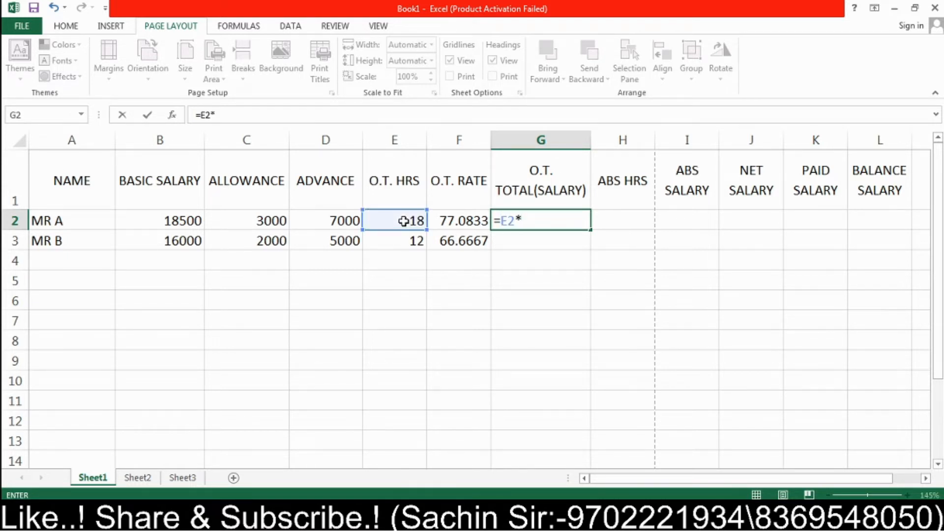
left_click(468, 224)
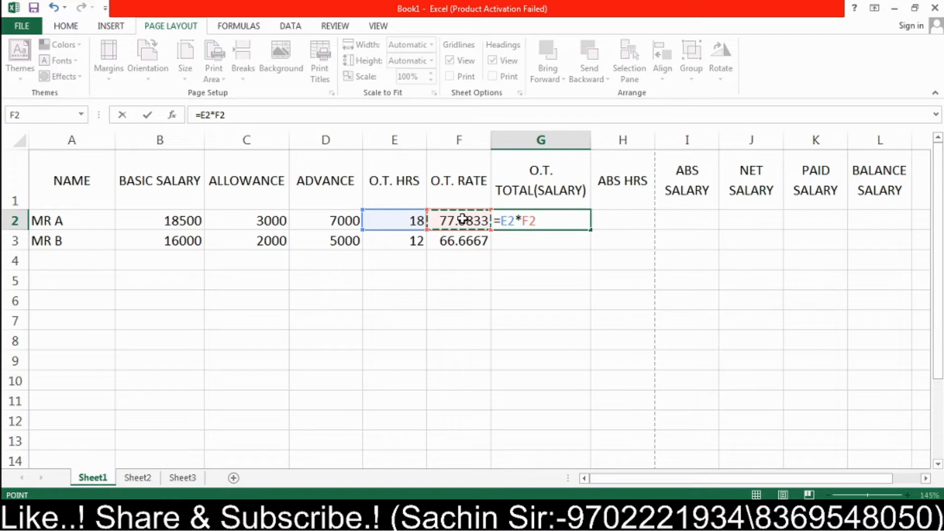
key("Return")
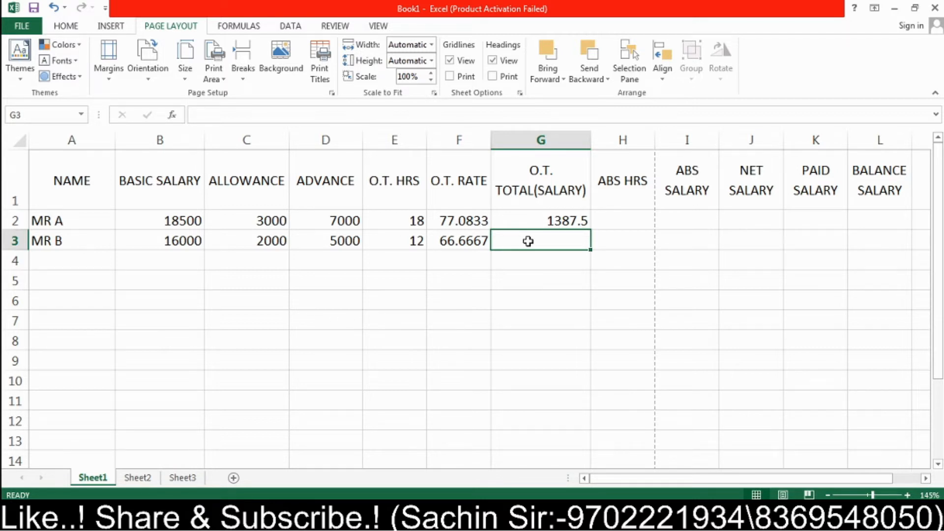
Step: Calculate MR B's overtime total in G3 with the formula =E3*F3
type("=")
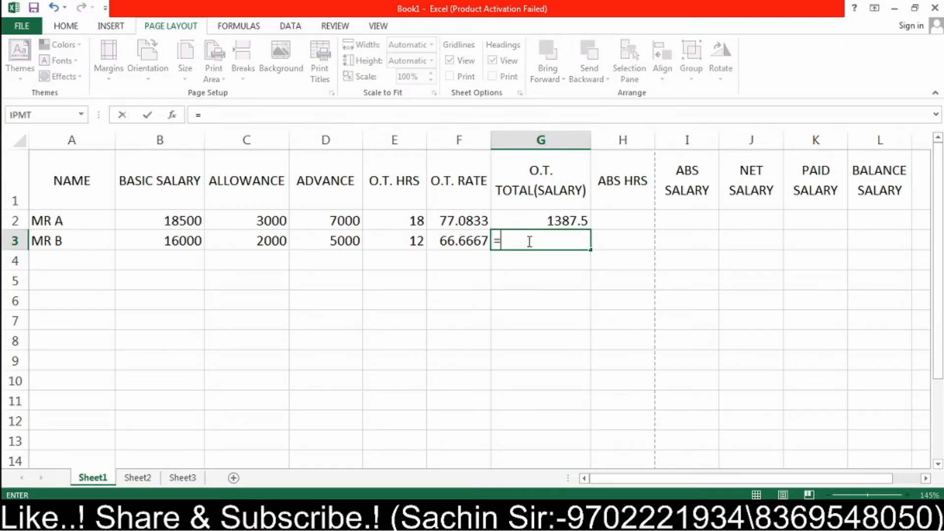
left_click(403, 240)
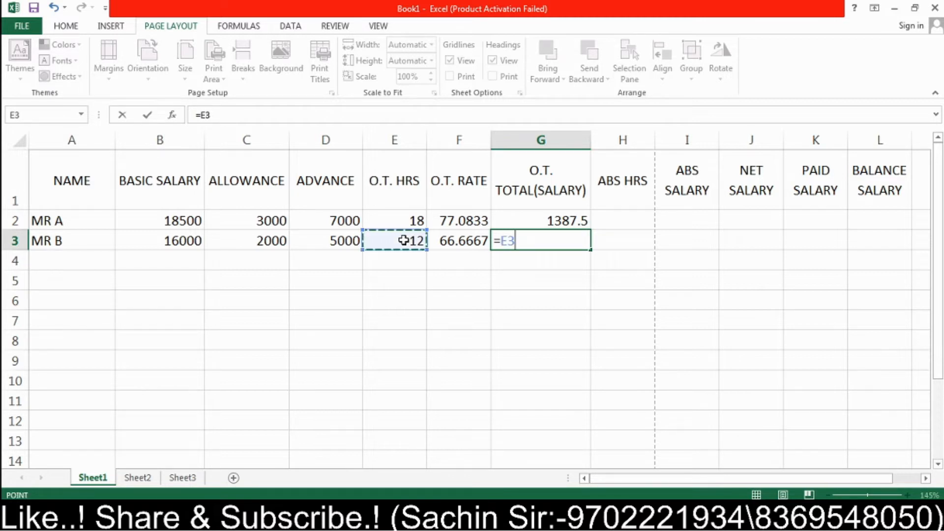
type("*")
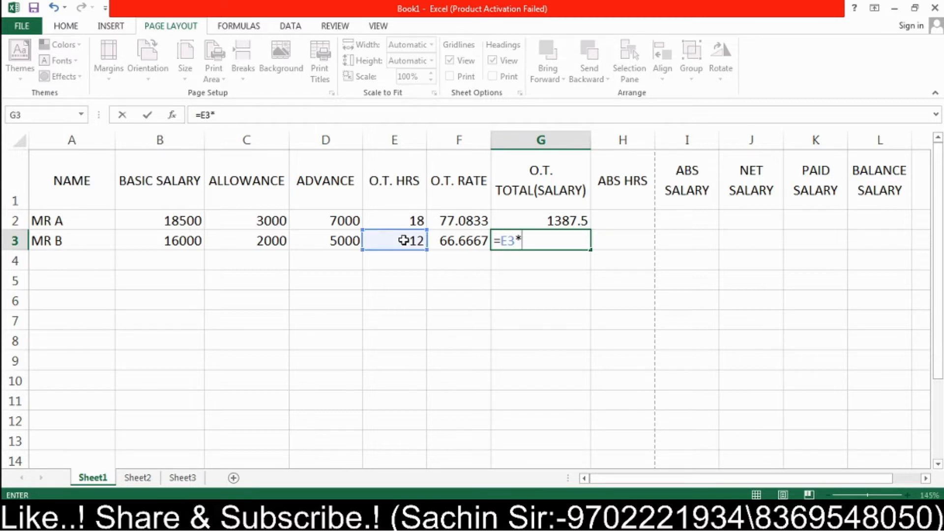
left_click(444, 240)
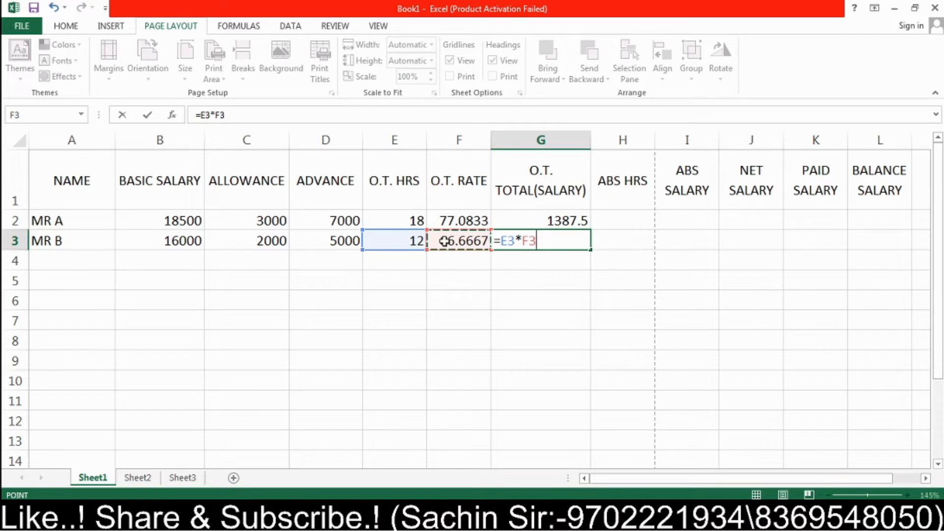
key("Return")
left_click(532, 240)
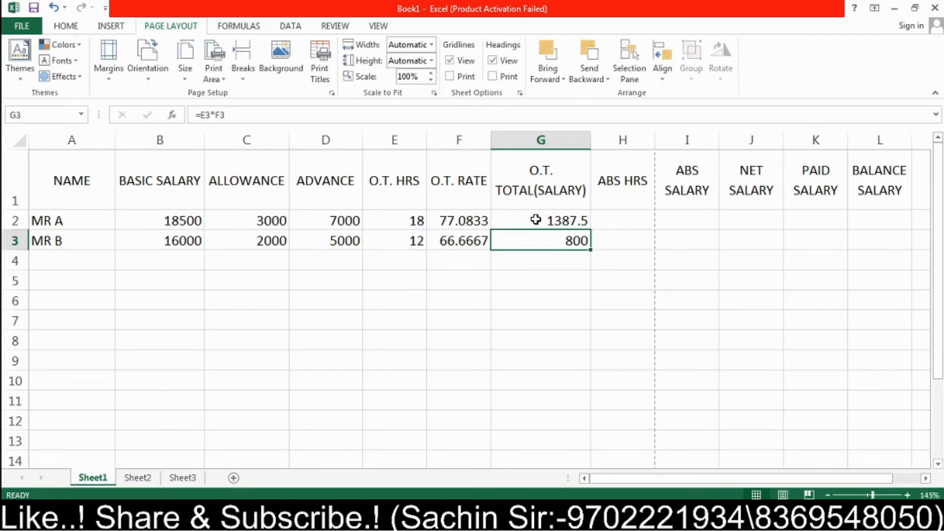
left_click(535, 220)
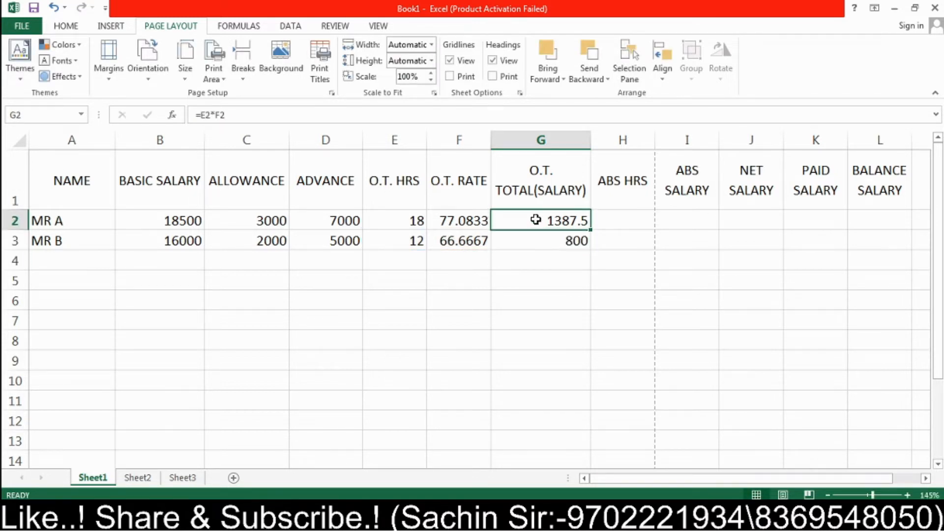
Step: Enter the absent hours in column H as 6 for MR A and 9 for MR B
left_click(624, 223)
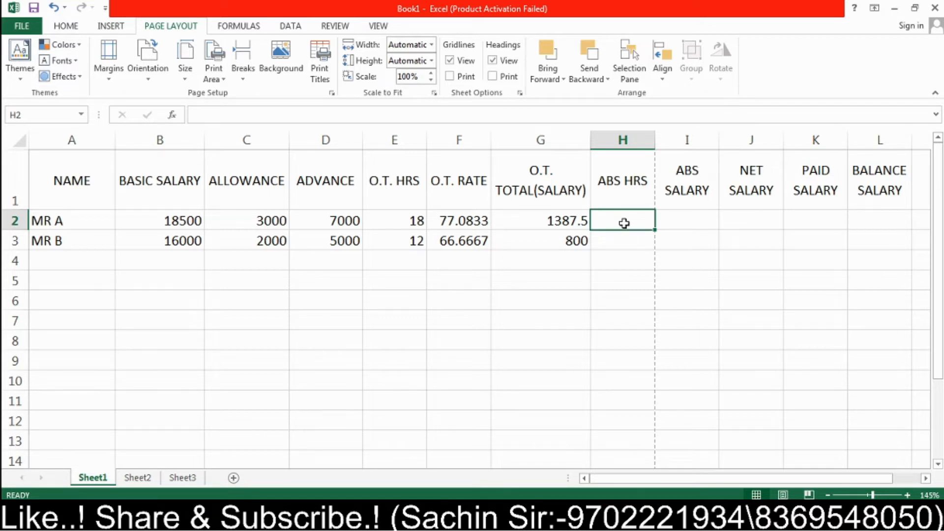
type("6")
key("Return")
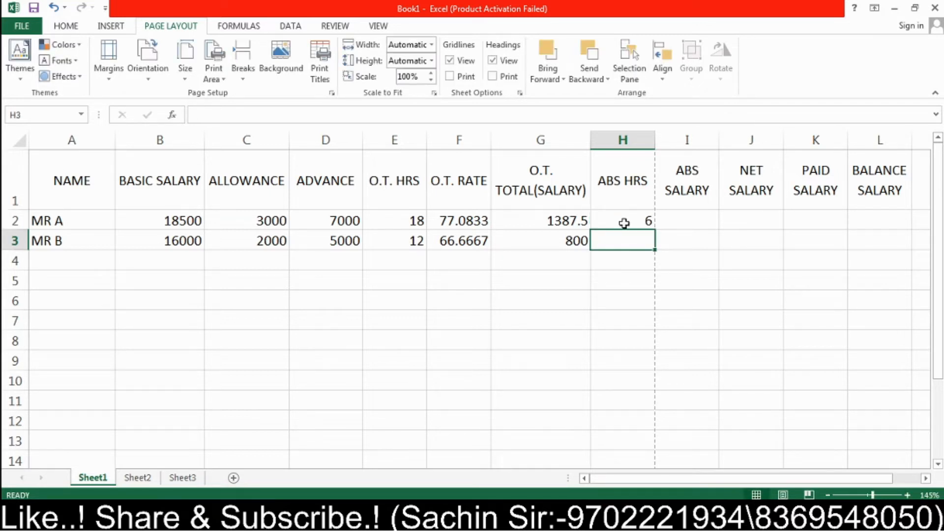
type("9")
key("Up")
key("Right")
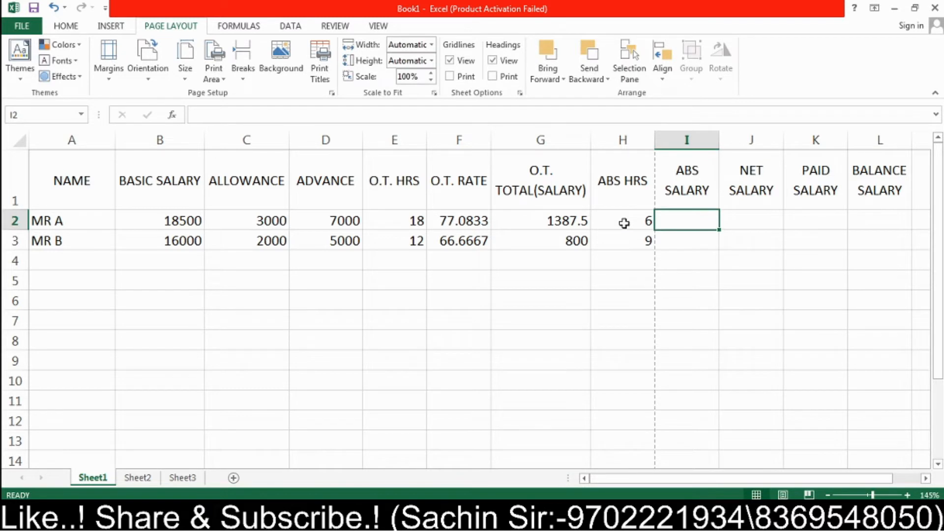
Step: Calculate MR A's absence salary in I2 from the overtime rate and absent hours with =F2*H2
left_click(691, 275)
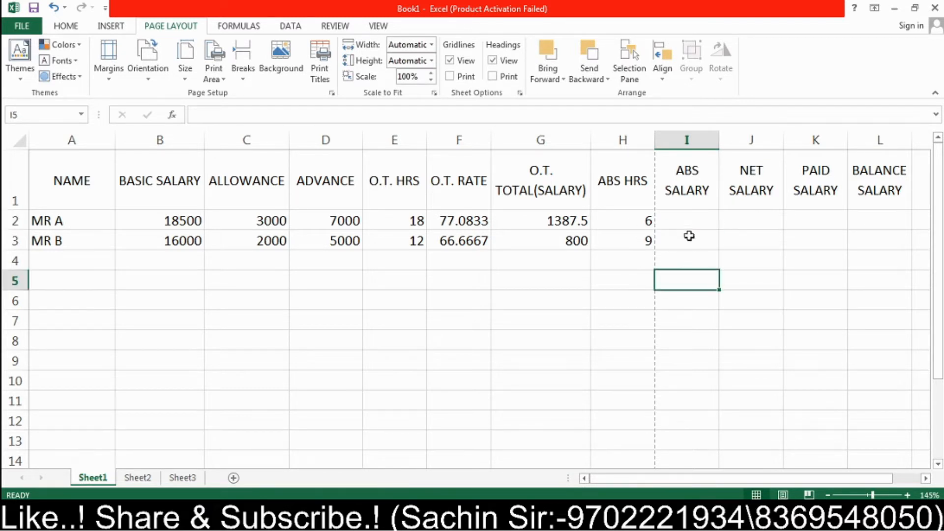
left_click(688, 221)
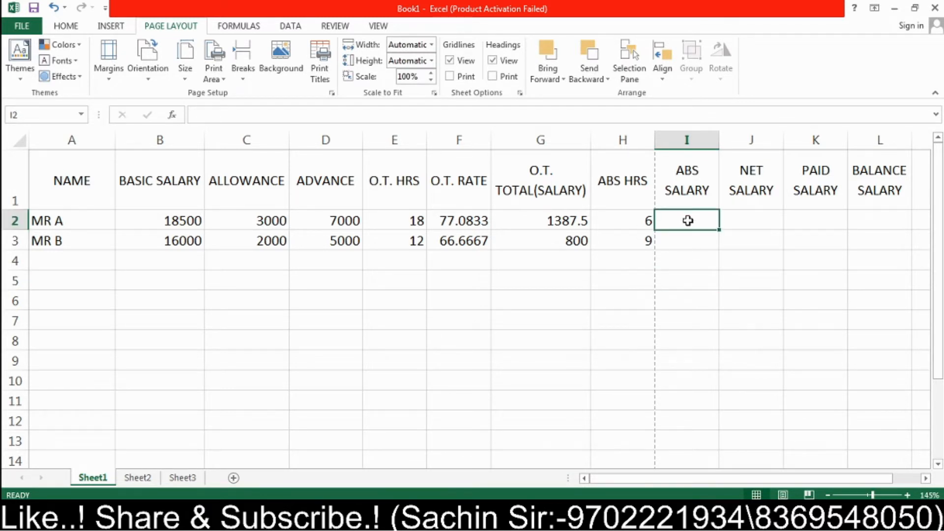
type("=")
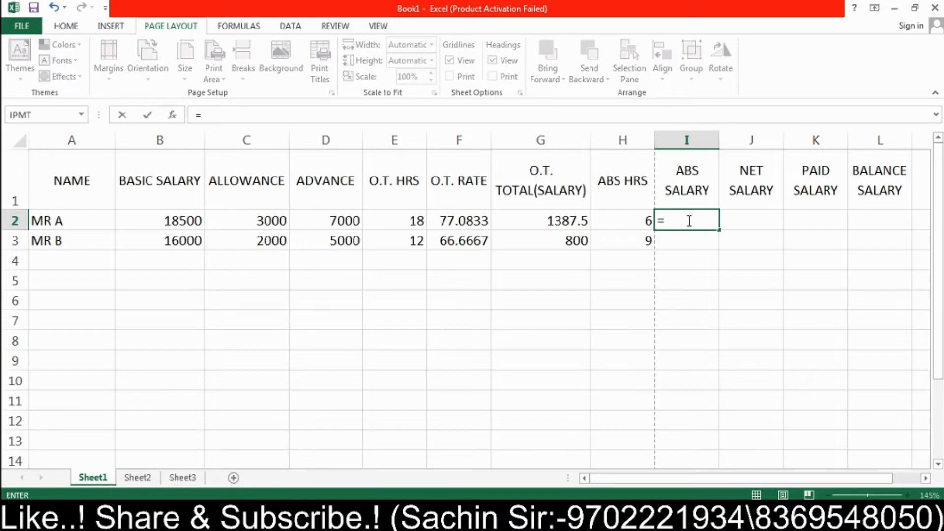
left_click(466, 220)
type("*")
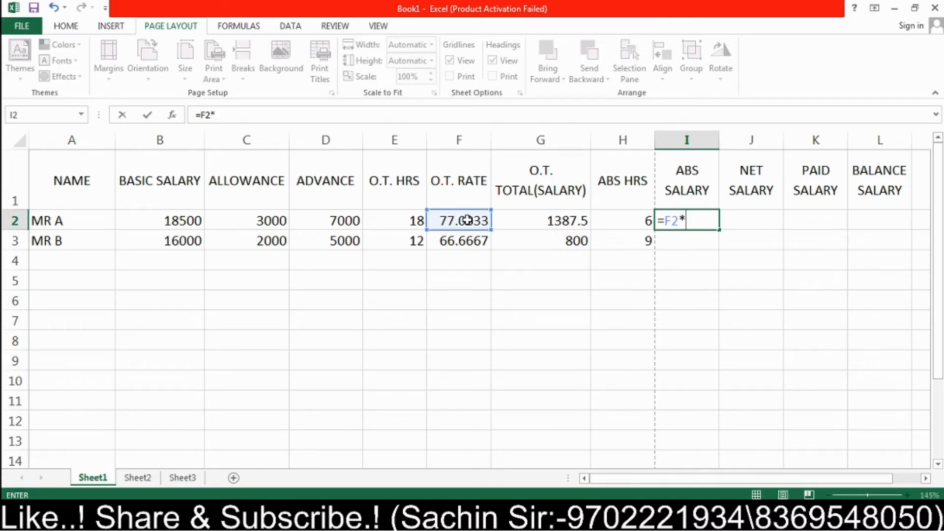
left_click(623, 221)
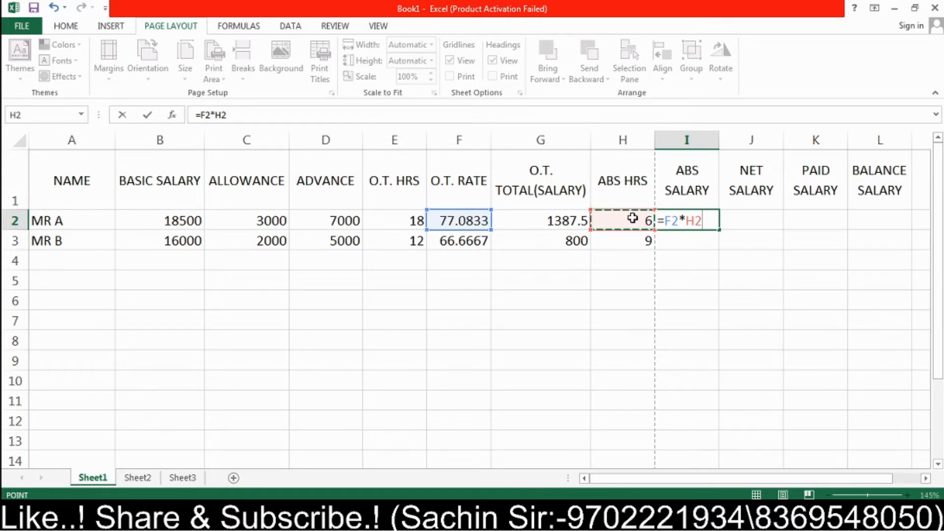
key("Return")
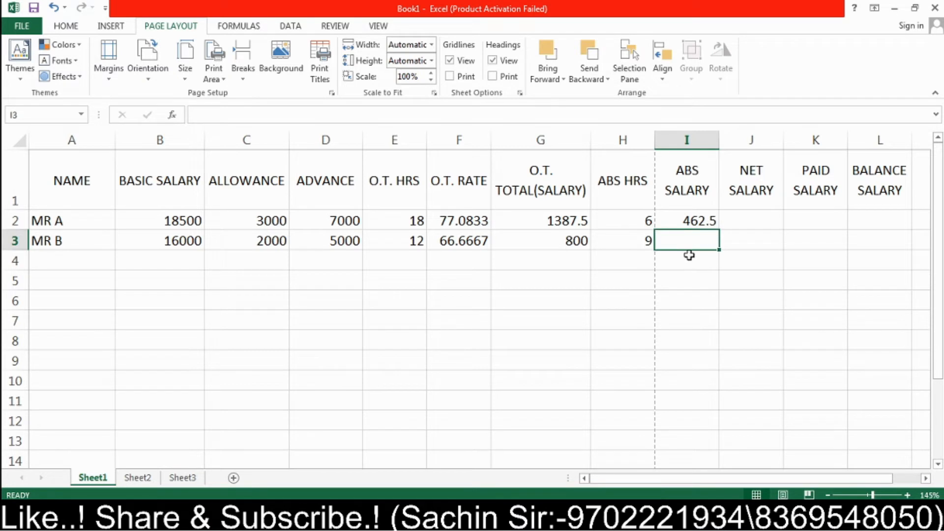
Step: Calculate MR B's absence salary in I3 by multiplying overtime rate by absent hours with =F3*H3
type("=")
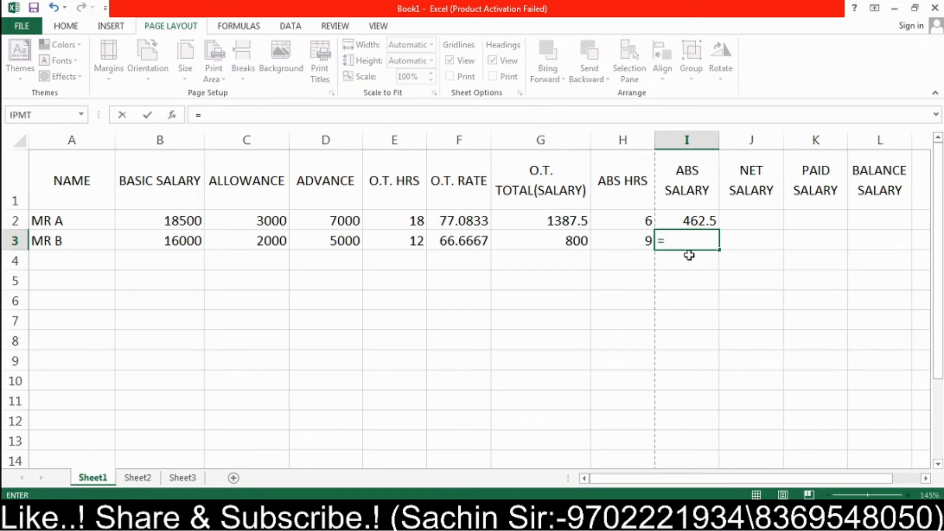
left_click(450, 242)
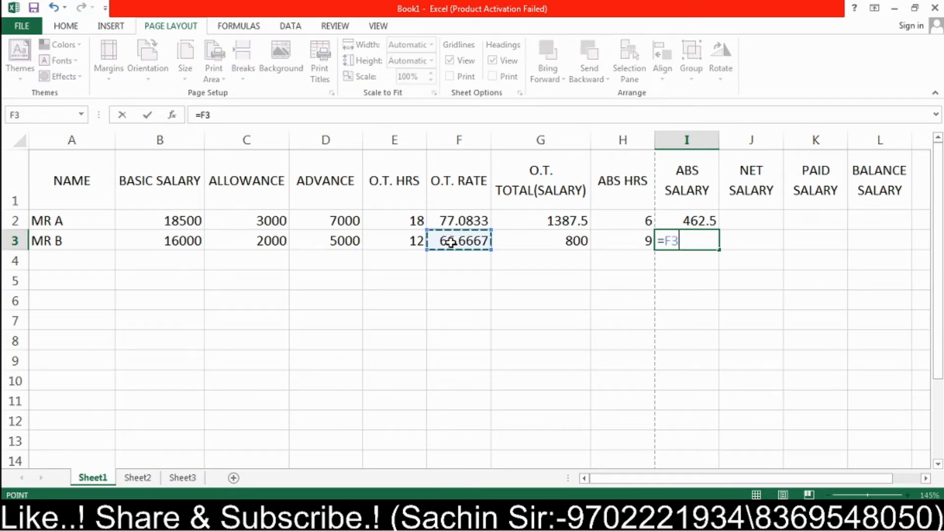
type("*")
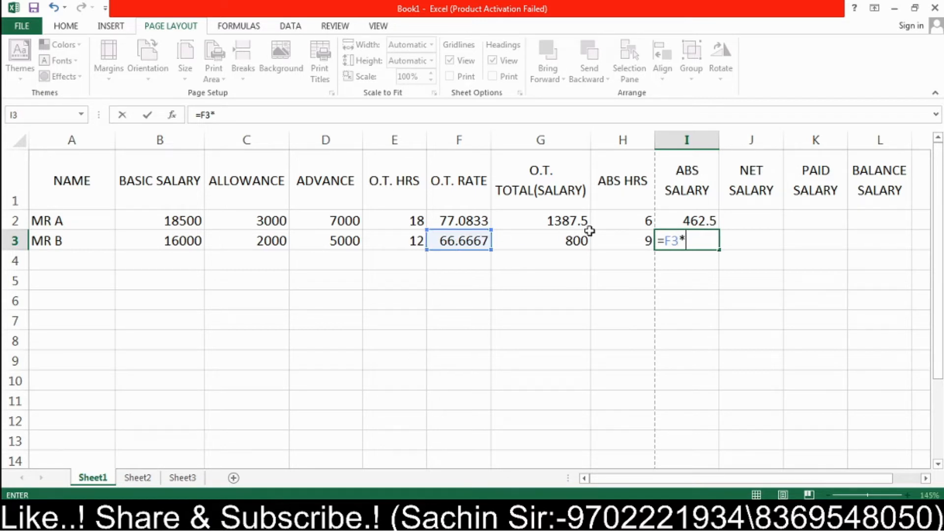
left_click(627, 241)
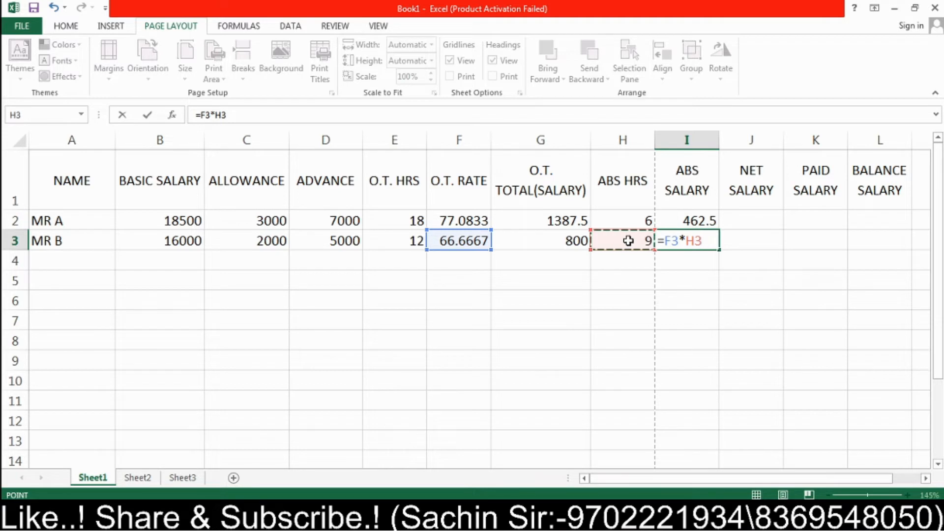
key("Return")
left_click(693, 239)
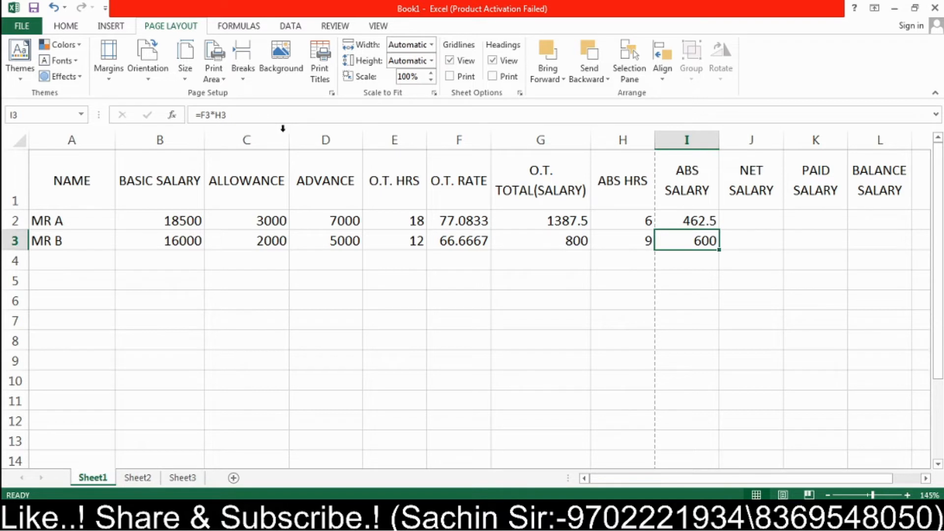
Step: Calculate MR A's net salary in J2 from basic salary, allowance, advance, overtime total and absence salary with =B2+C2-D2+G2-I2
left_click(747, 222)
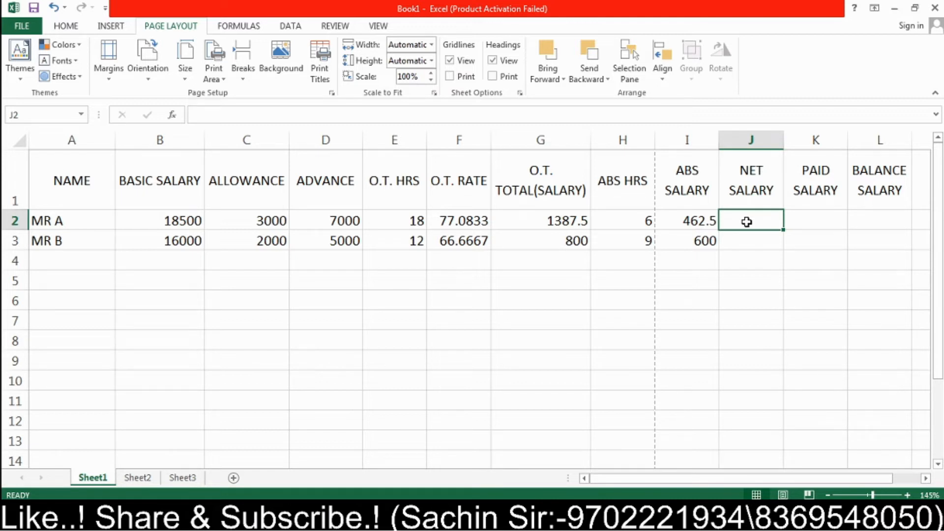
type("=")
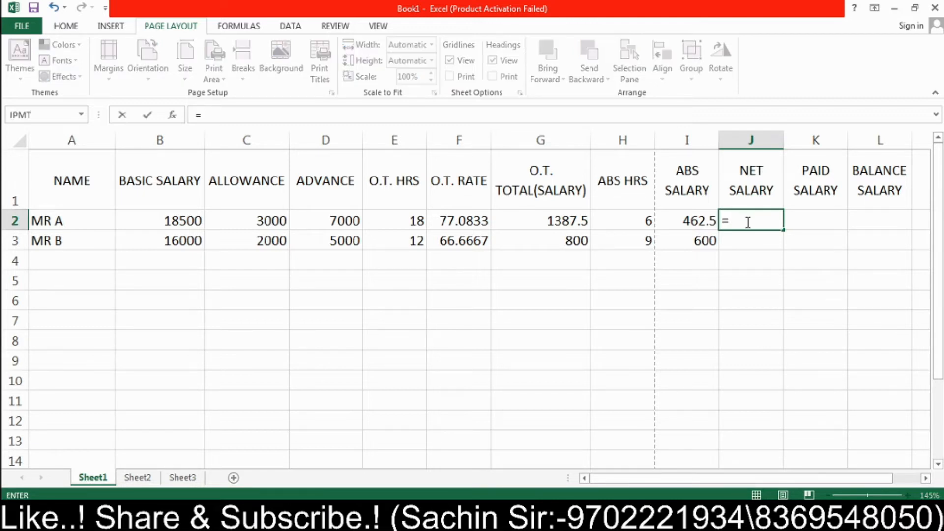
left_click(187, 220)
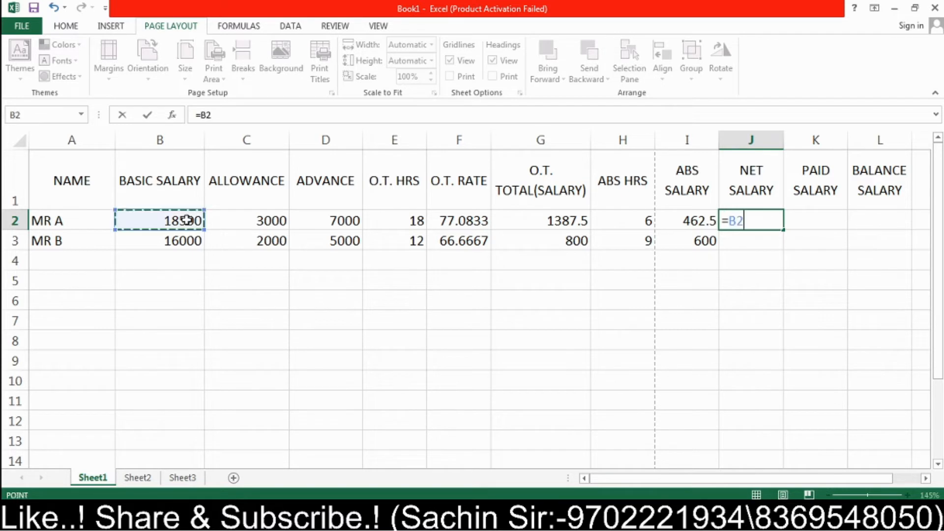
type("+")
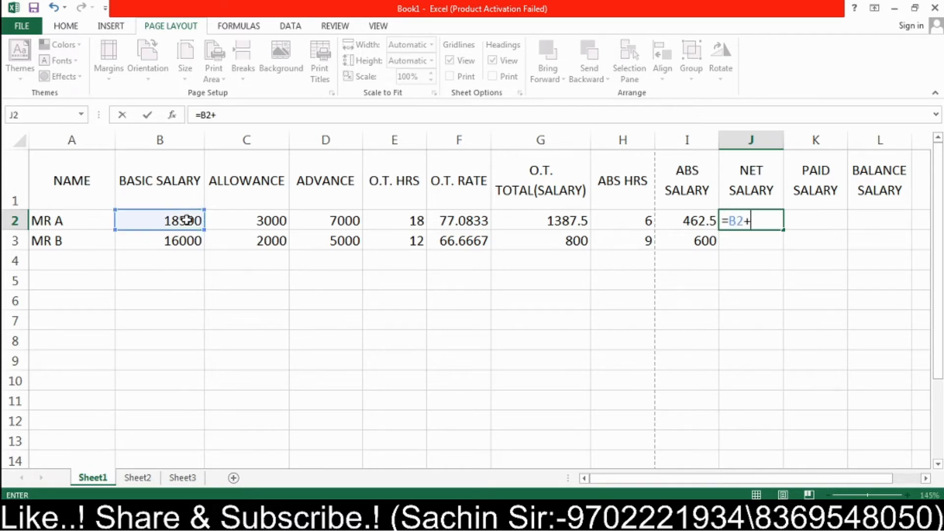
left_click(247, 217)
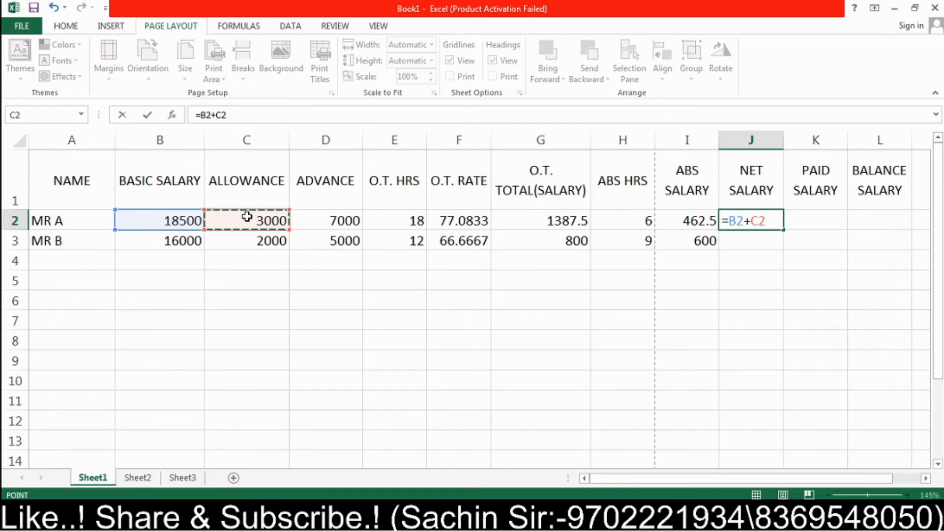
type("-")
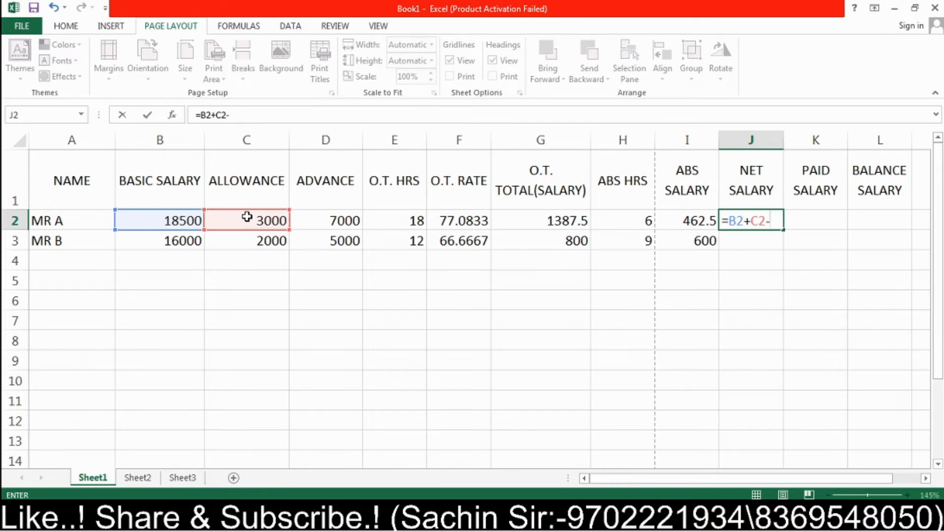
left_click(329, 218)
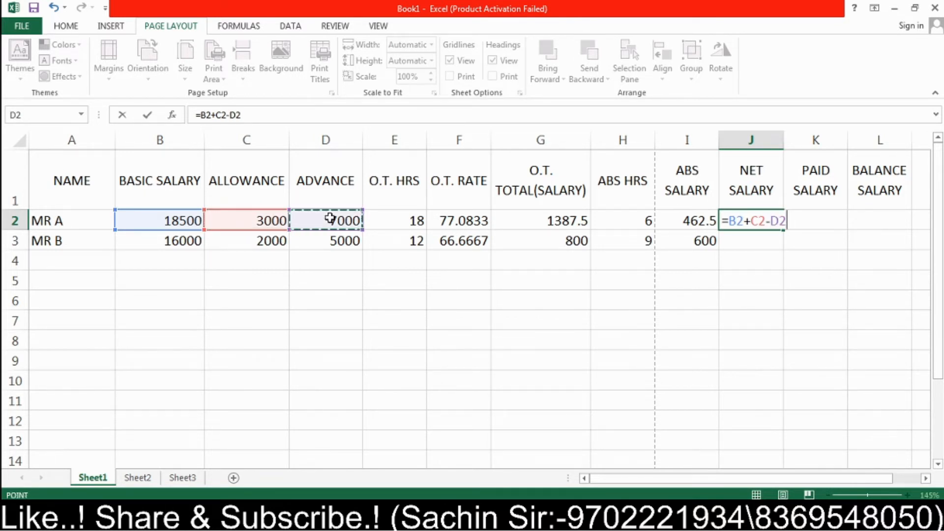
type("+")
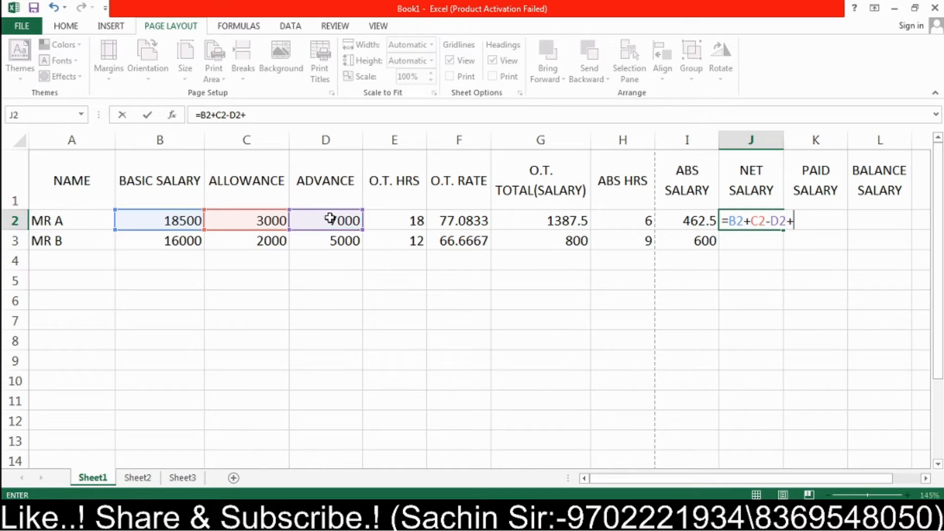
left_click(510, 221)
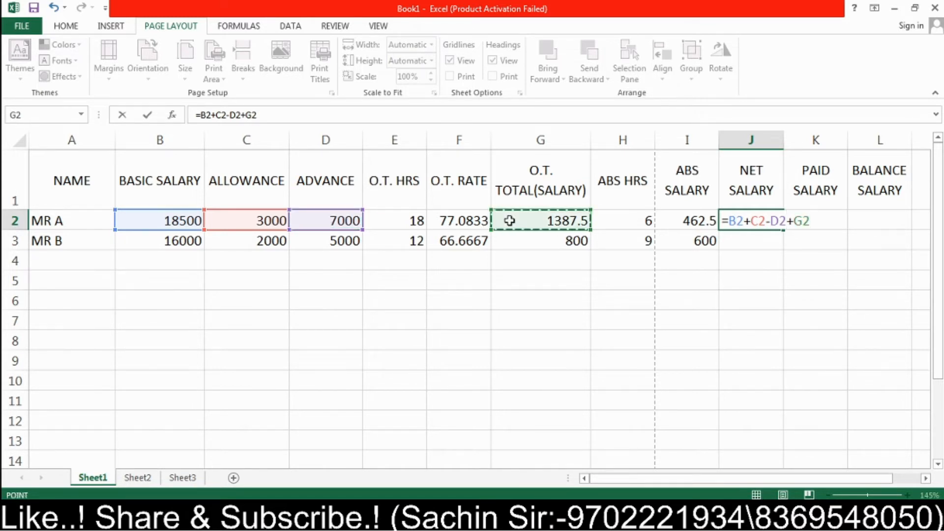
type("-")
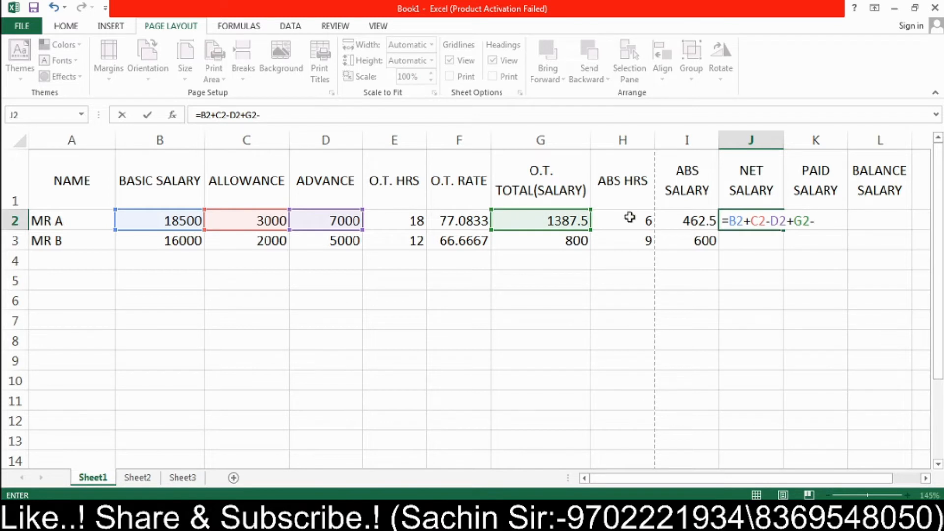
left_click(682, 217)
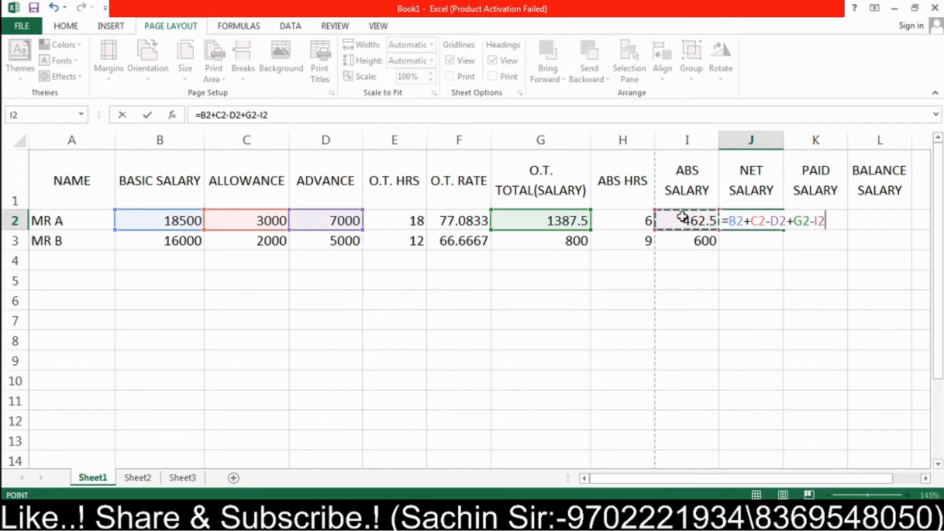
key("Return")
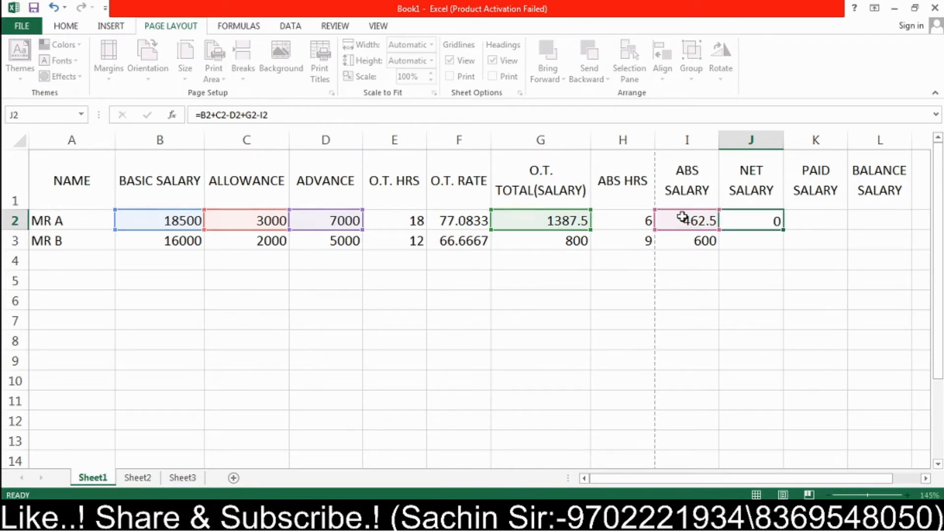
left_click(752, 217)
Step: Calculate MR B's net salary in J3 with the formula =B3+C3-D3+G3-I3
left_click(748, 242)
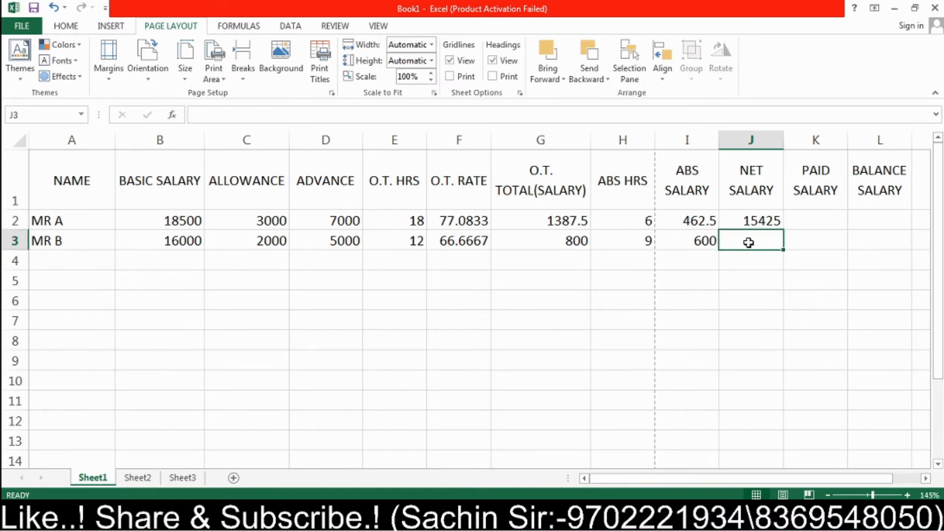
type("=")
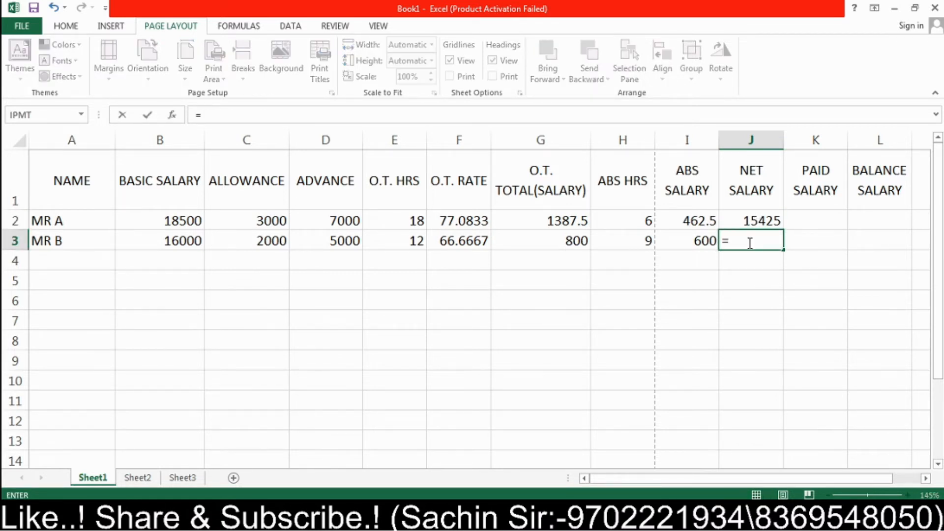
left_click(192, 240)
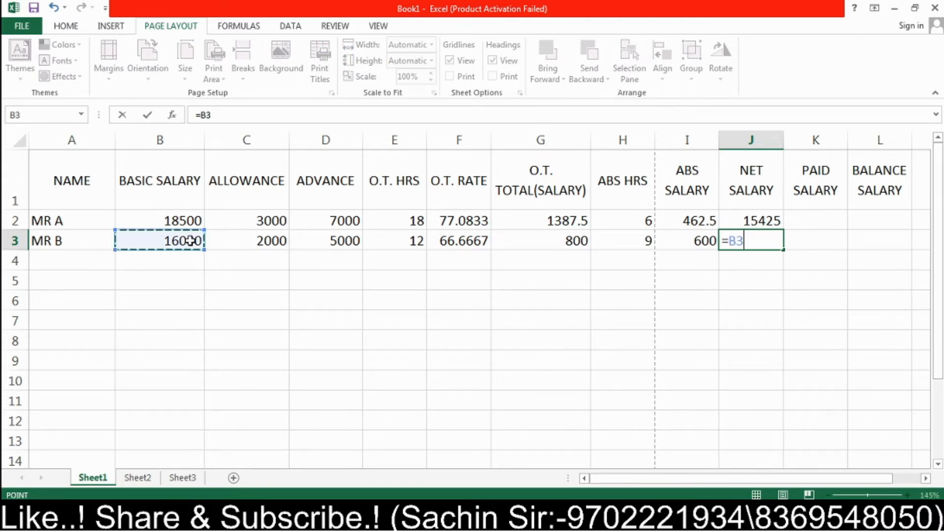
type("+")
left_click(255, 240)
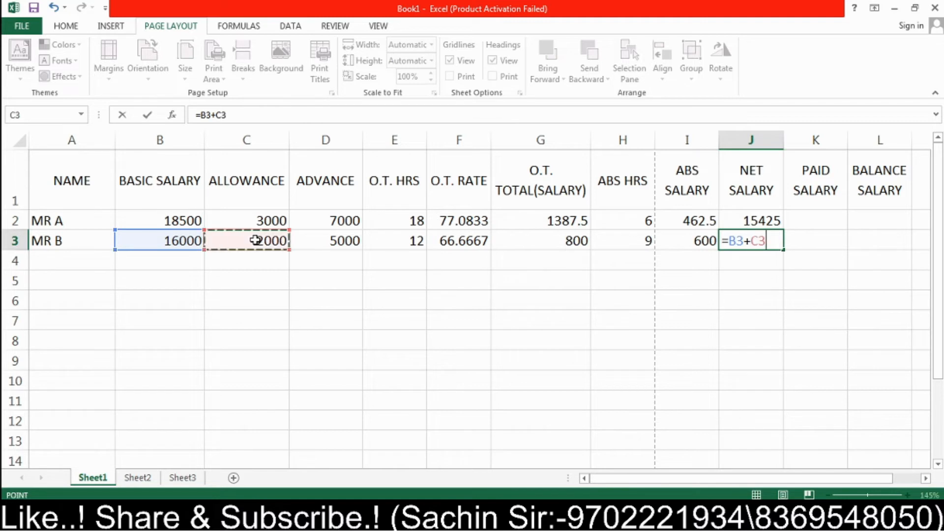
type("-")
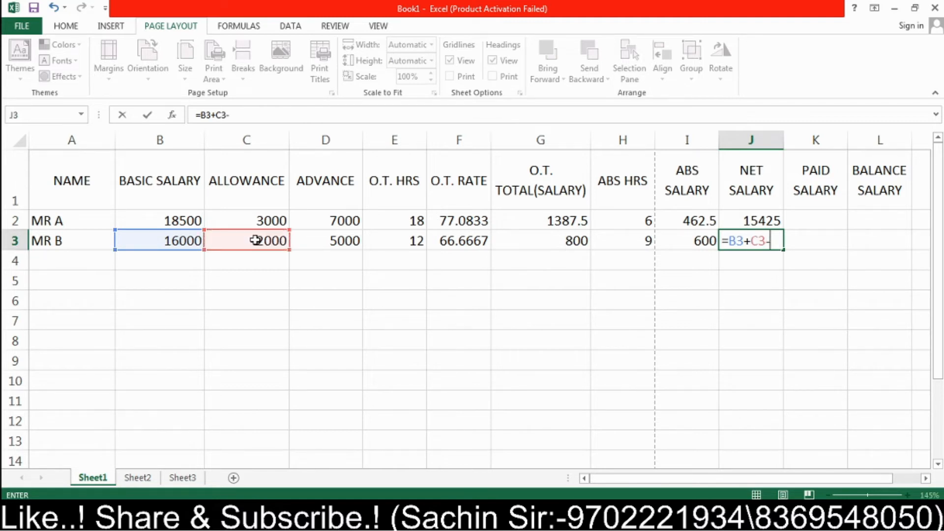
left_click(335, 241)
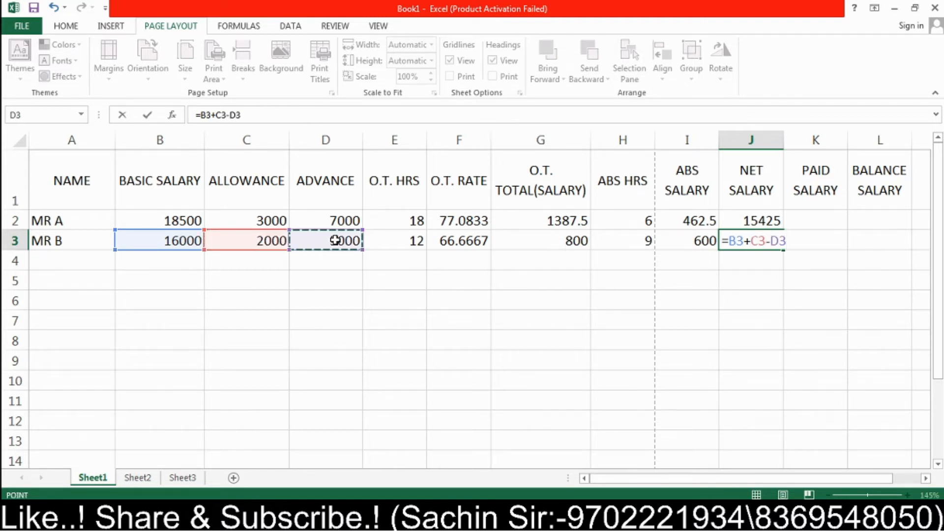
type("+")
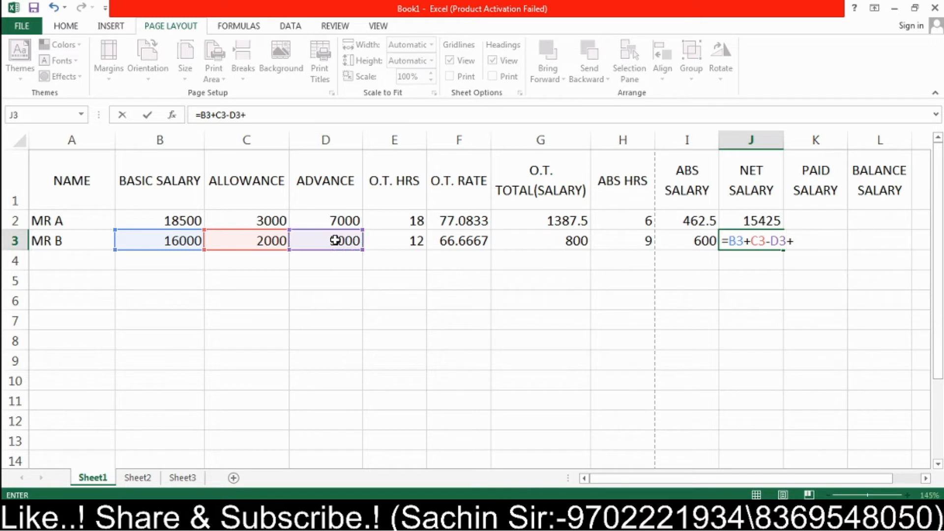
left_click(540, 239)
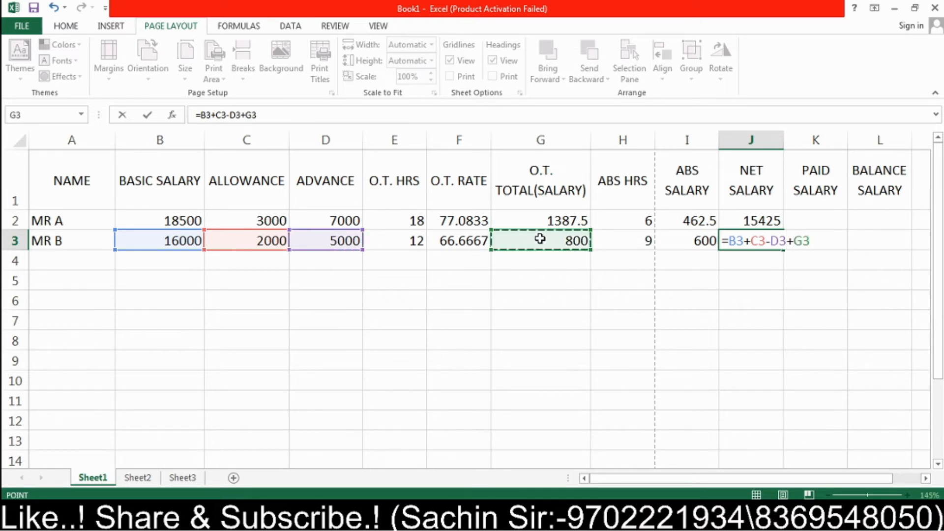
type("-")
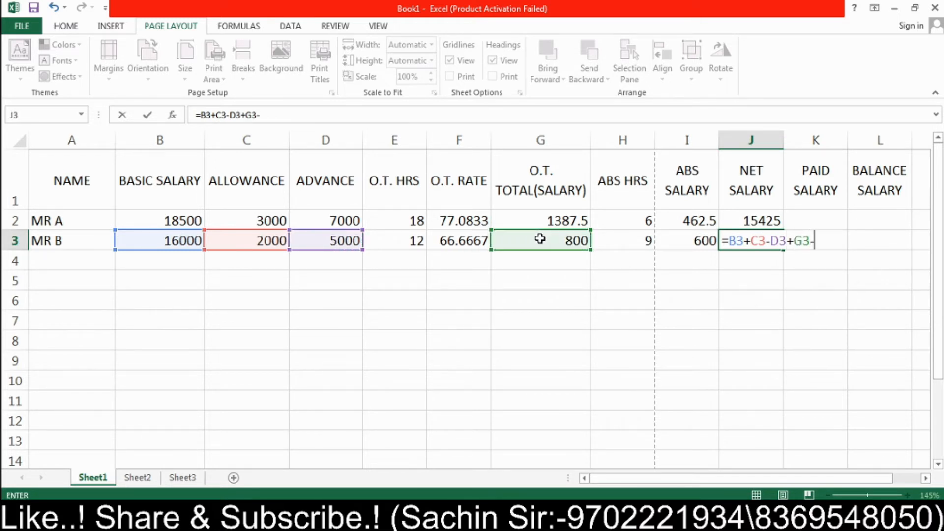
left_click(689, 238)
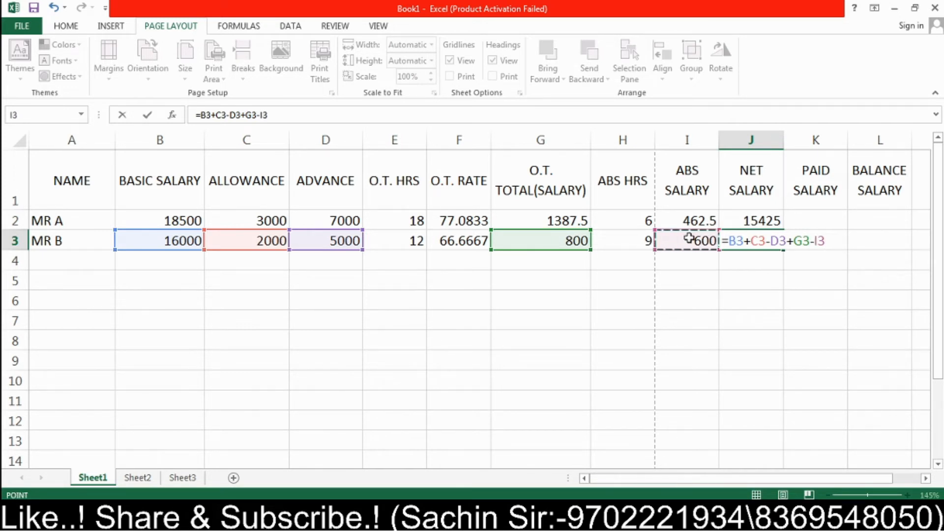
key("Return")
left_click(752, 241)
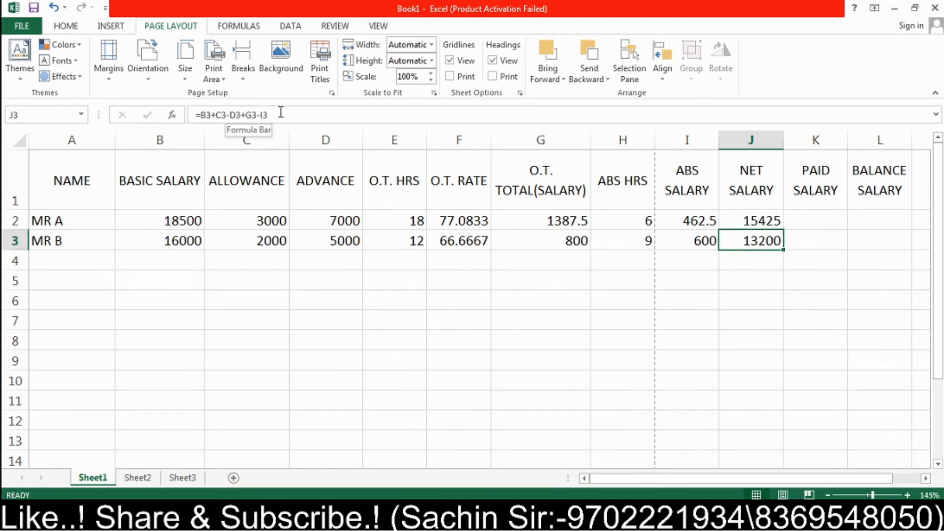
Step: Enter the paid salaries in column K as 15000 for MR A and 13000 for MR B
left_click(804, 224)
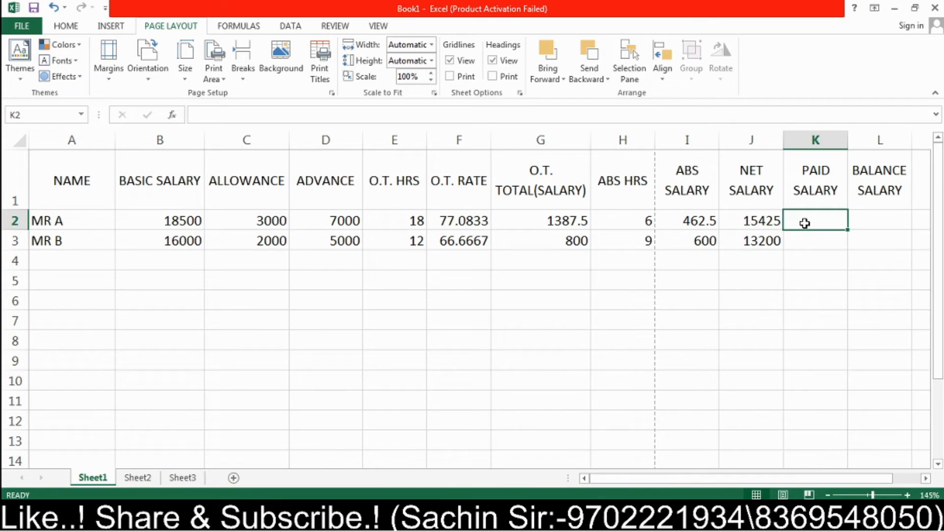
type("15000")
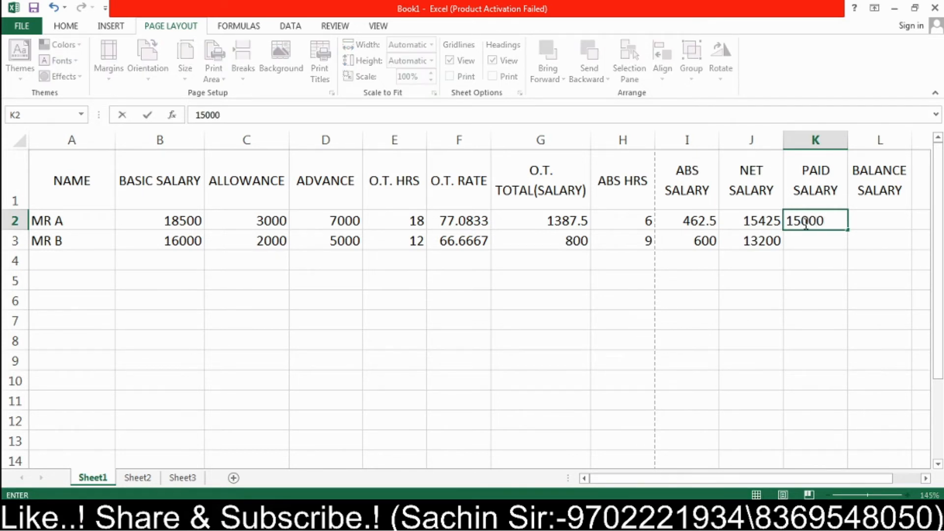
key("Return")
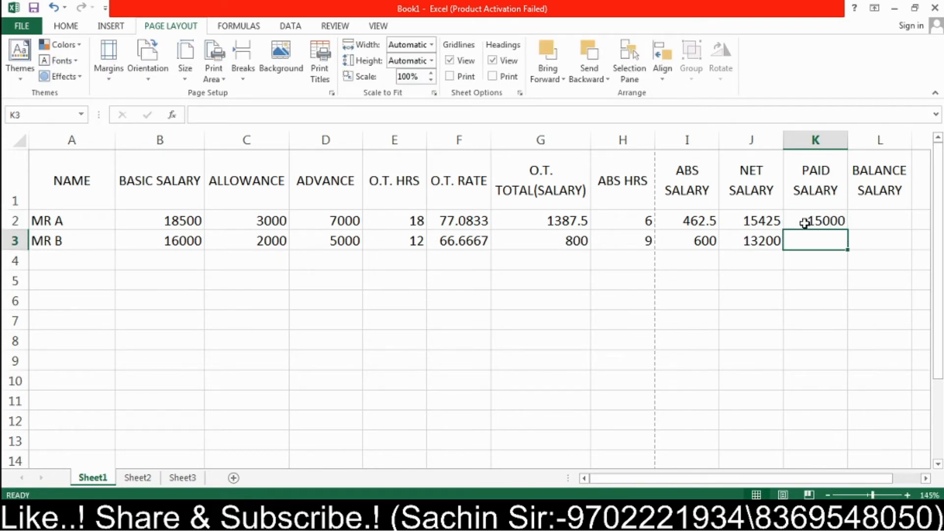
type("13000")
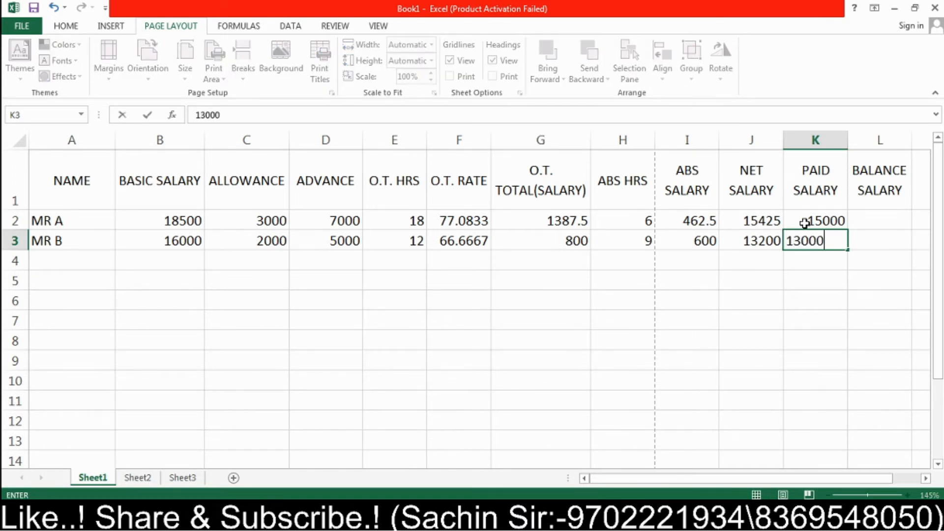
key("Tab")
Step: Calculate MR A's balance salary in L2 by subtracting paid salary from net salary with =J2-K2
key("Up")
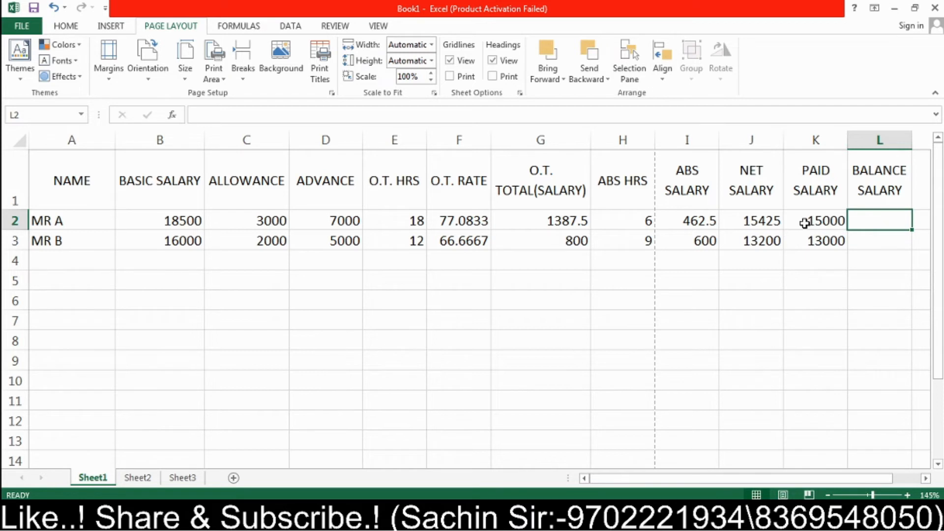
type("=")
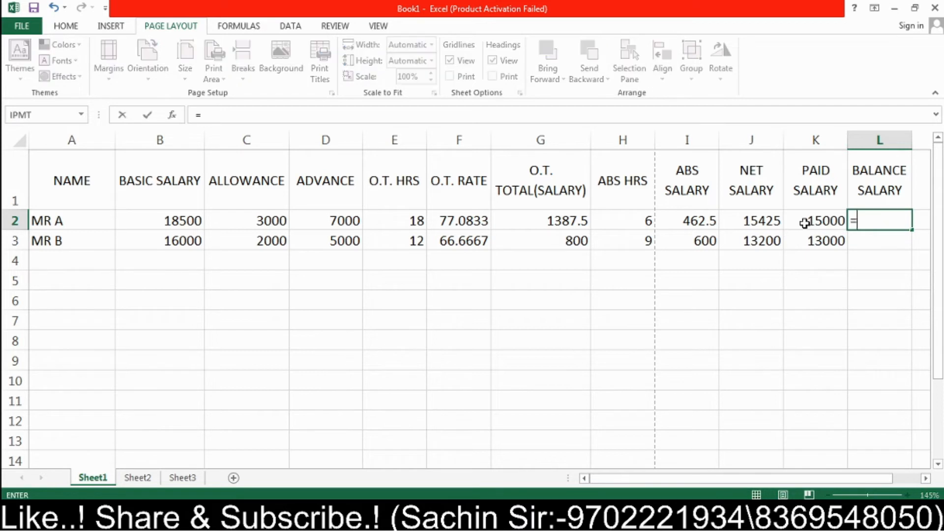
left_click(764, 220)
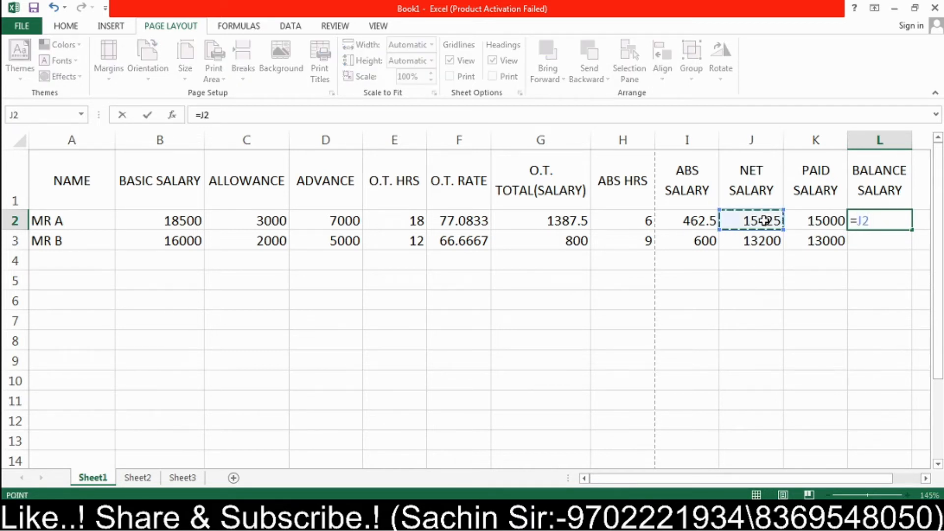
type("-")
left_click(821, 222)
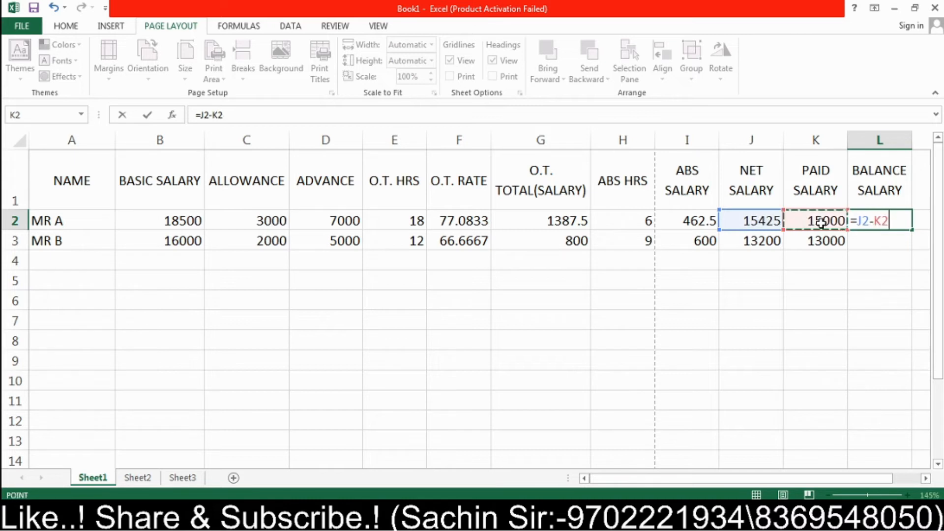
key("Return")
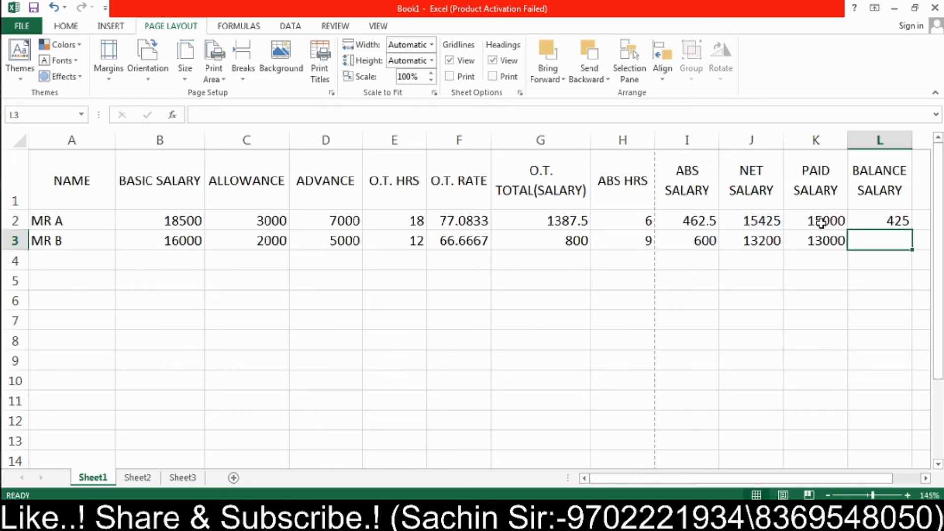
Step: Calculate MR B's balance salary in L3 with the formula =J3-K3
left_click(880, 173)
left_click(865, 216)
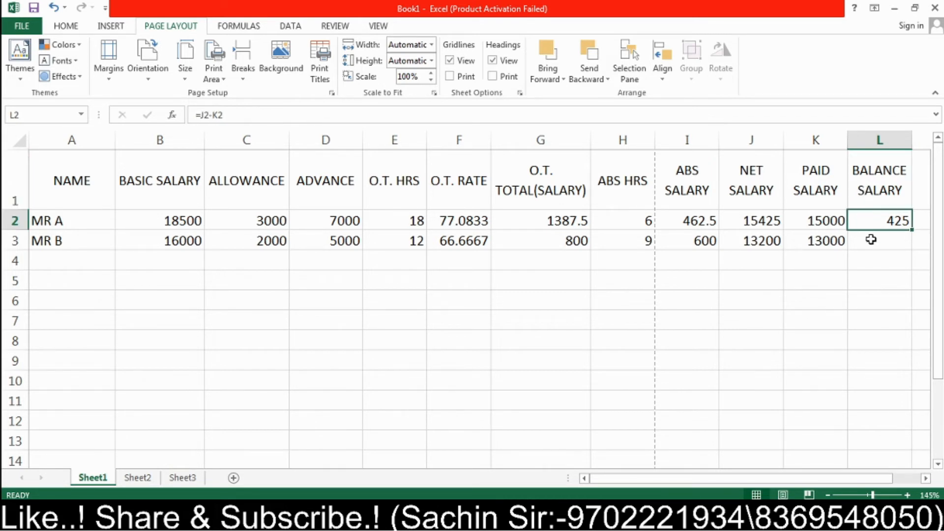
left_click(872, 240)
type("=")
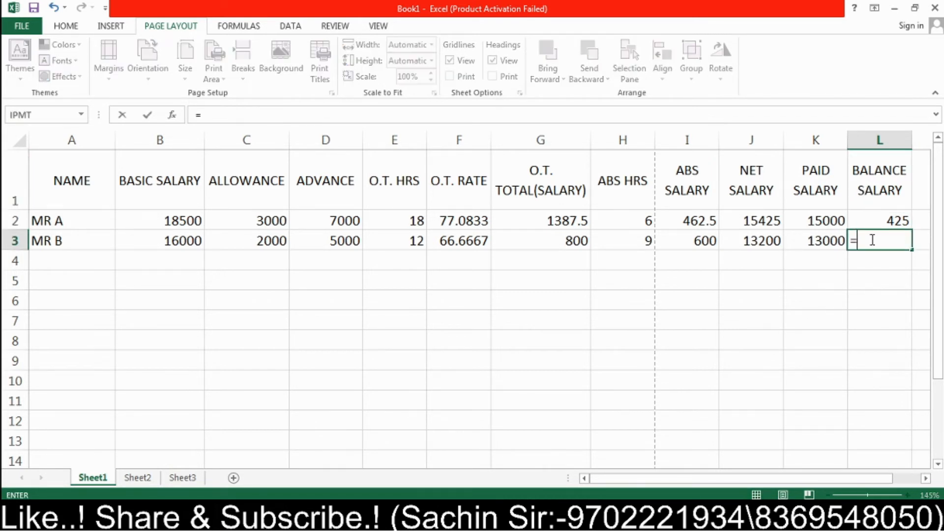
left_click(767, 237)
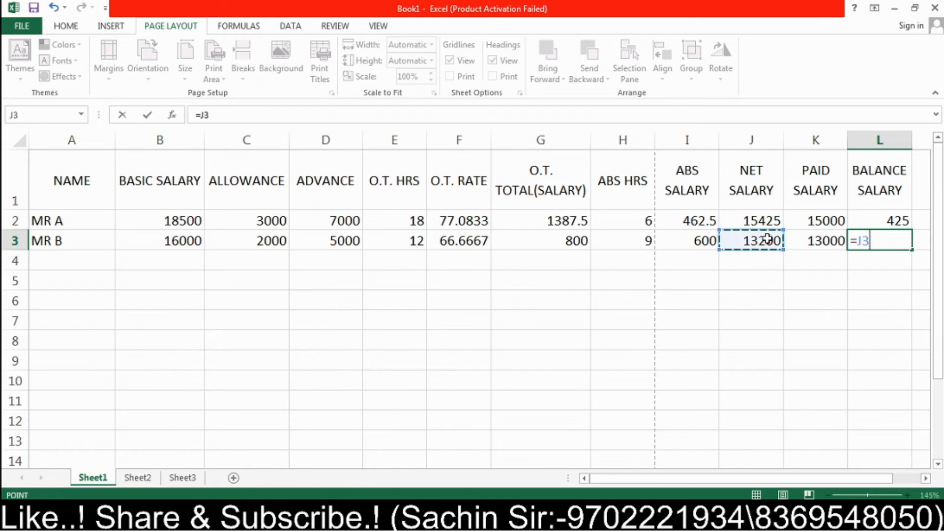
type("-")
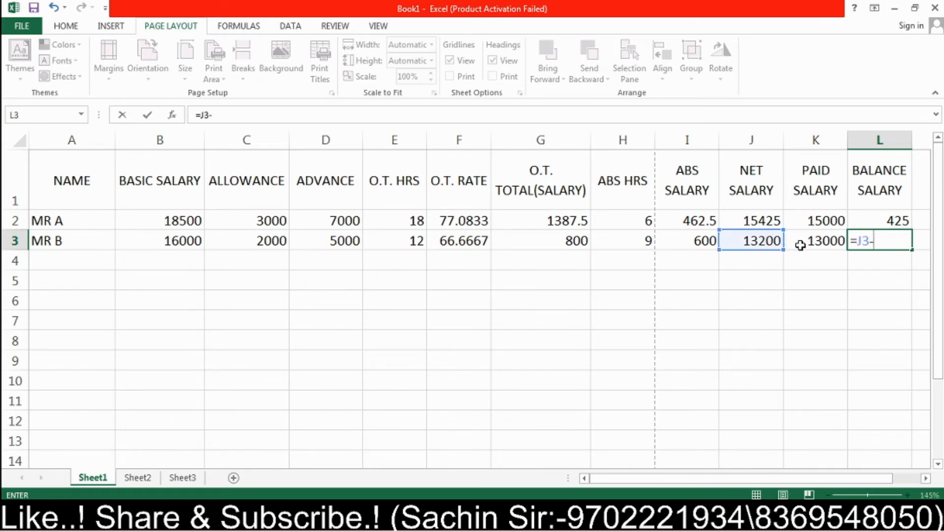
left_click(801, 244)
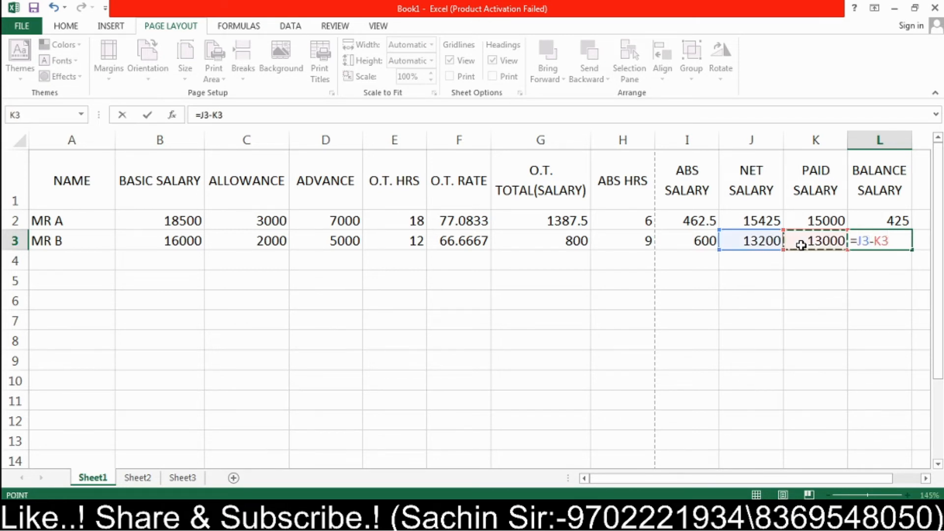
key("Return")
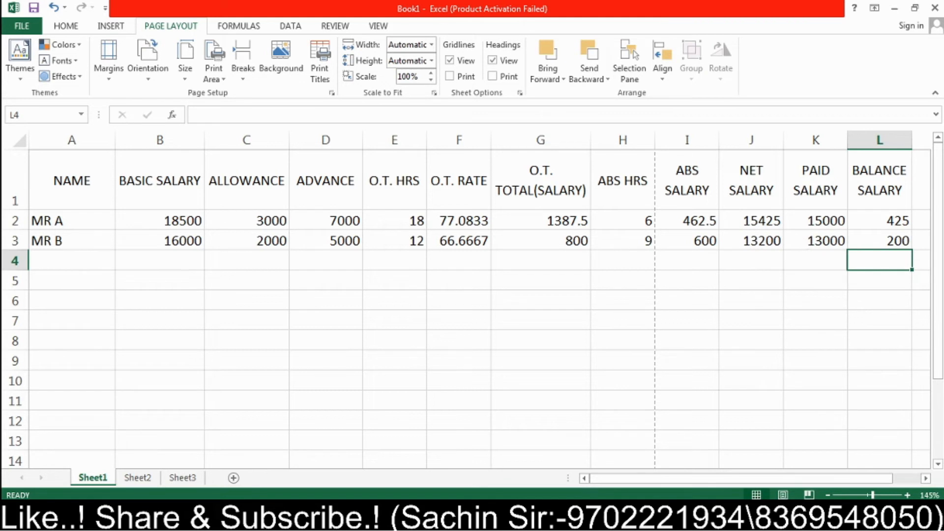
Step: Add MR C in row 4 with basic salary 21000, allowance 2500, advance 4500 and 19 overtime hours
left_click(74, 257)
type("MR C")
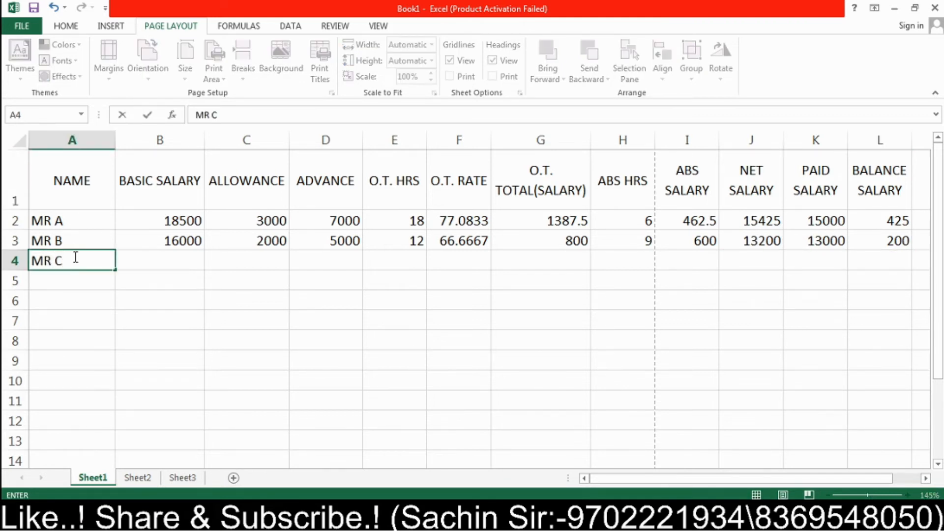
key("Tab")
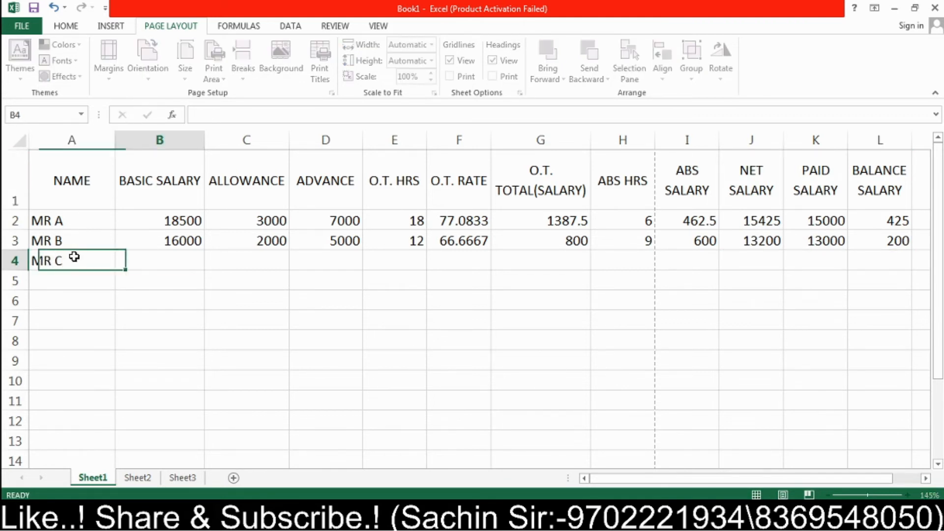
type("21000")
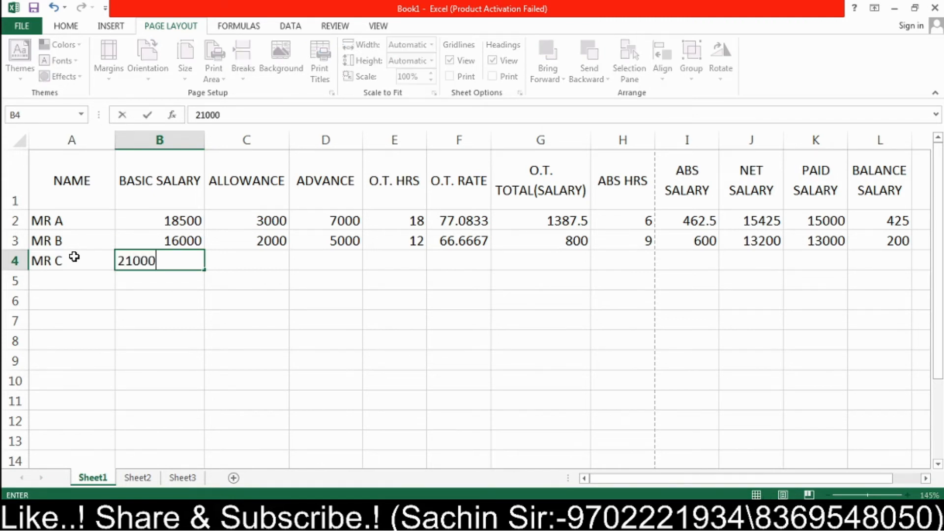
key("Tab")
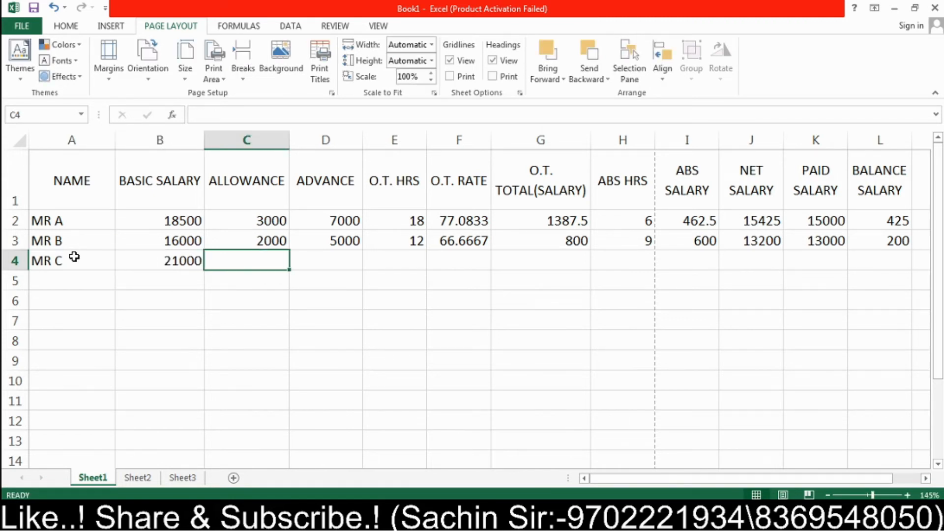
type("2500")
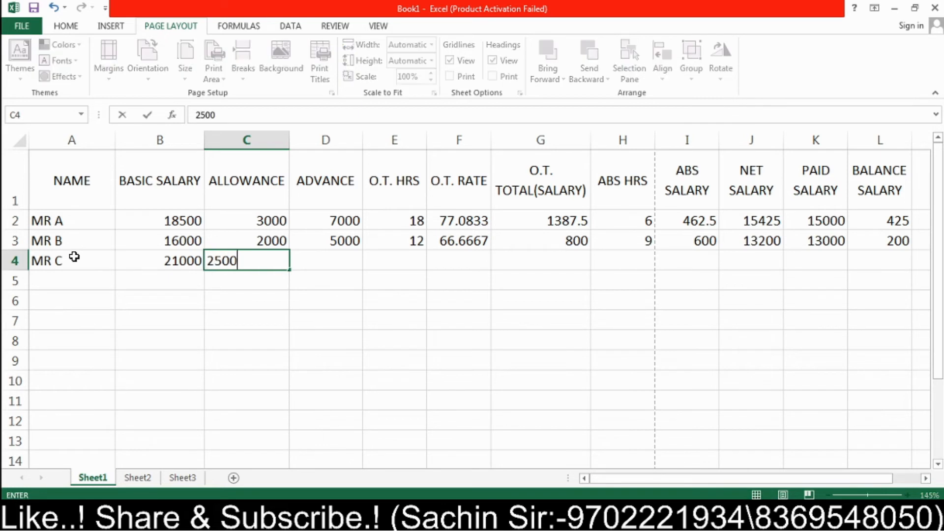
key("Tab")
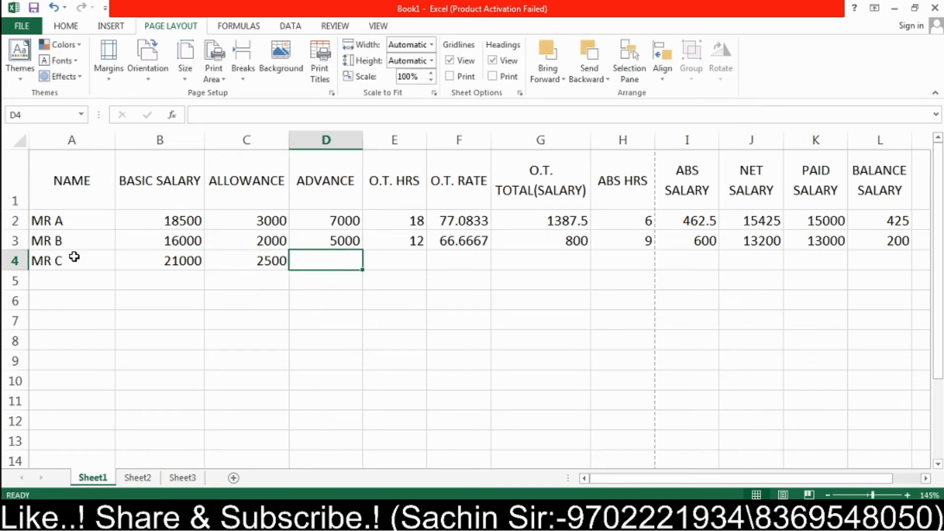
type("4500")
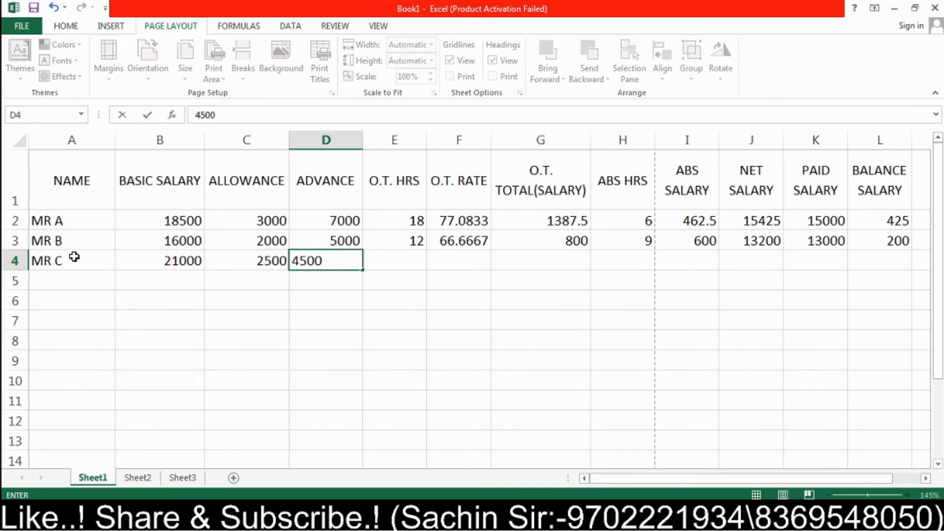
key("Tab")
type("19")
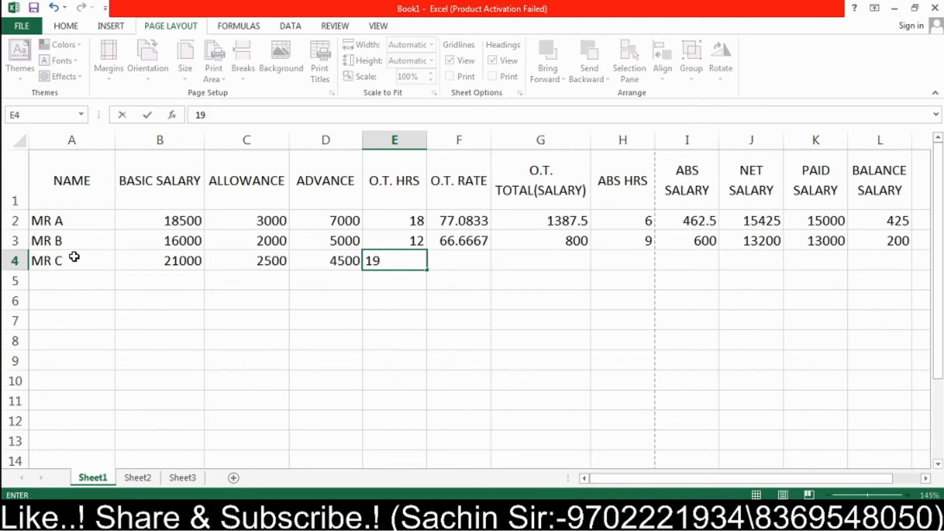
key("Tab")
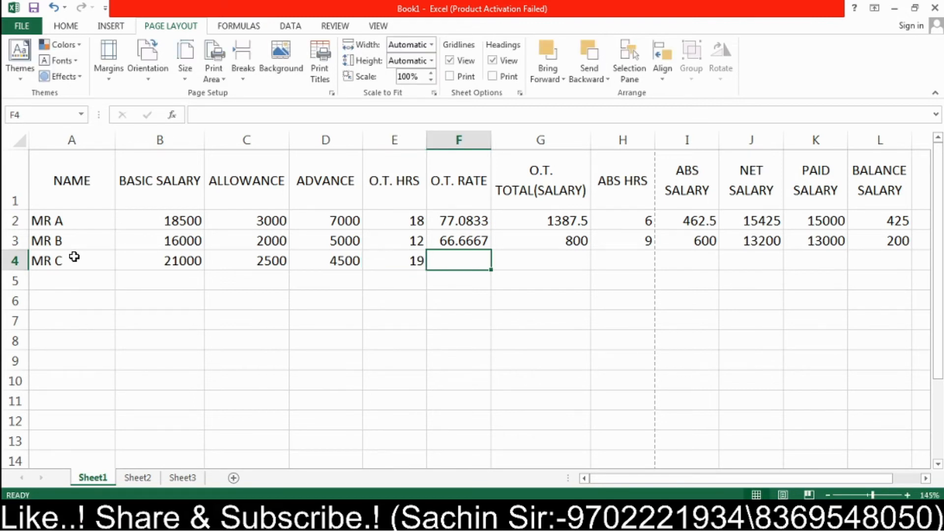
Step: Calculate MR C's overtime rate in F4 from the basic salary with =B4/30/8
left_click(430, 341)
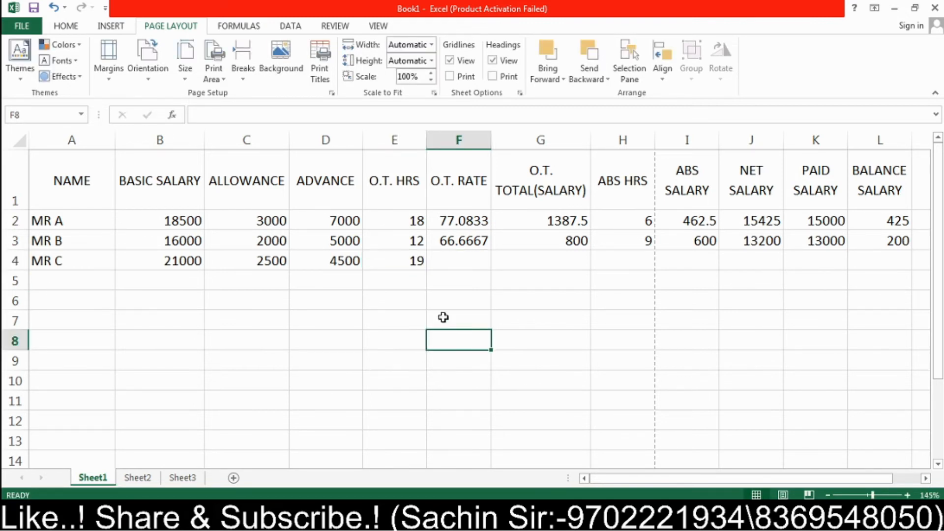
left_click(459, 264)
type("=")
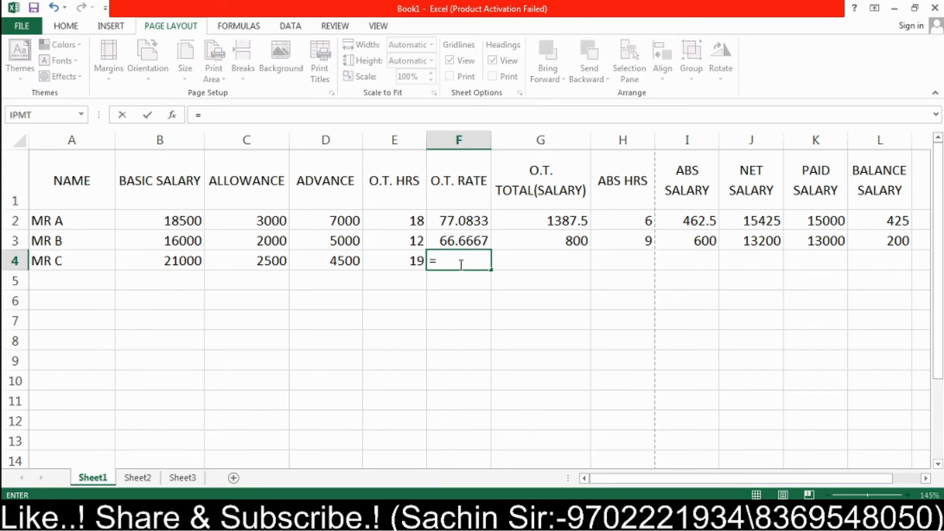
left_click(191, 258)
type("/30")
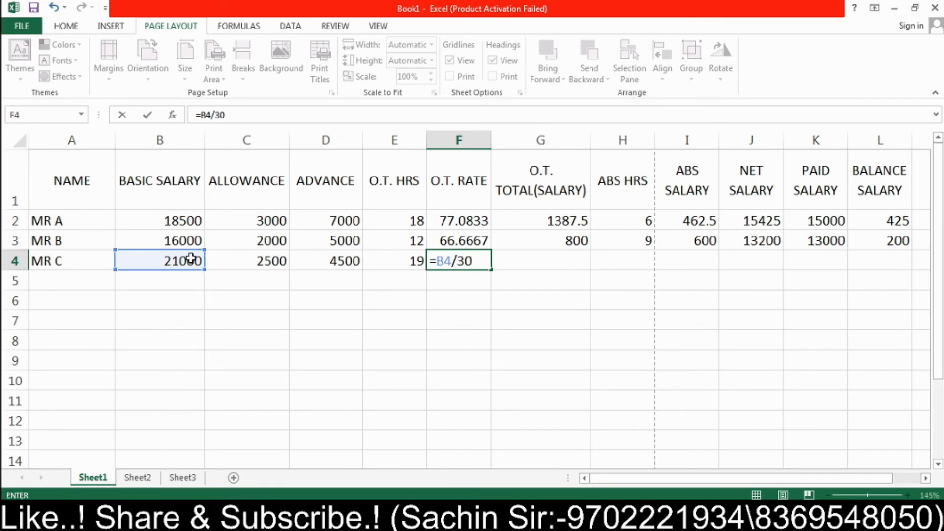
type("/8")
key("Return")
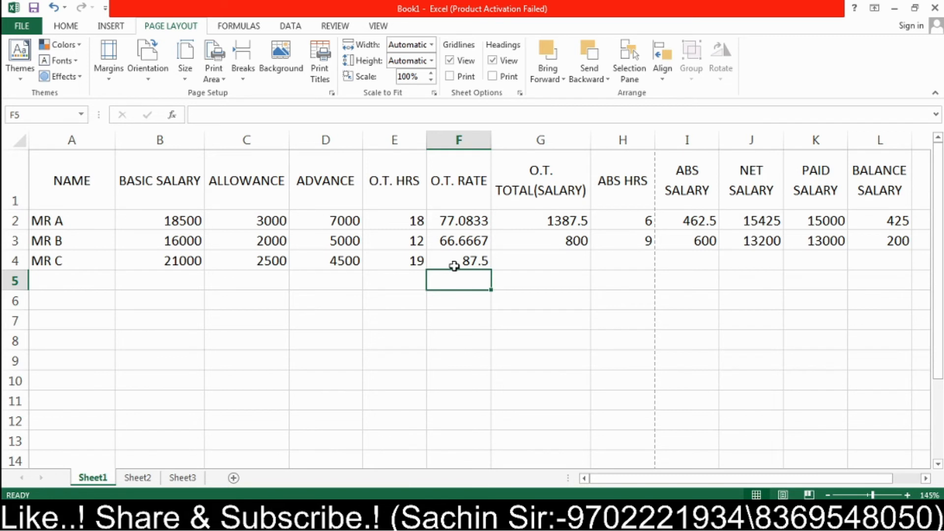
Step: Calculate MR C's overtime total in G4 by multiplying overtime hours by overtime rate with =E4*F4
left_click(535, 262)
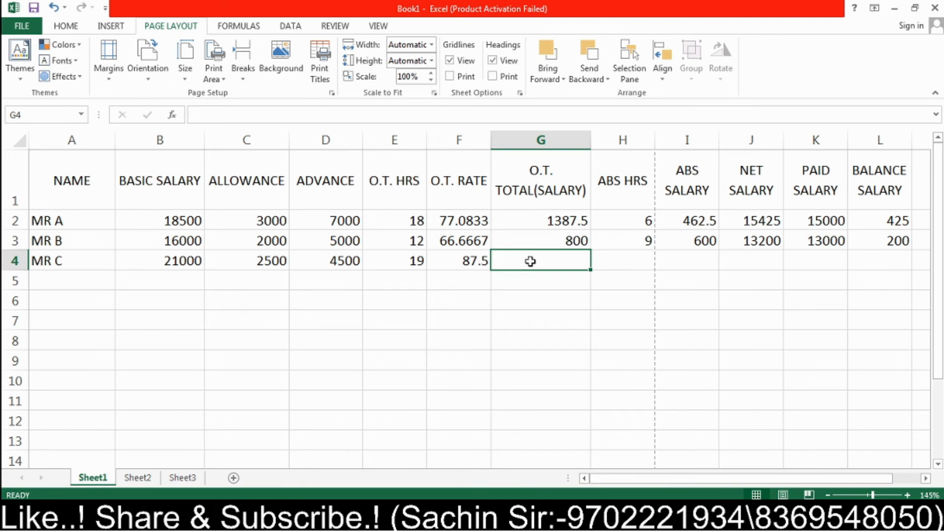
type("=")
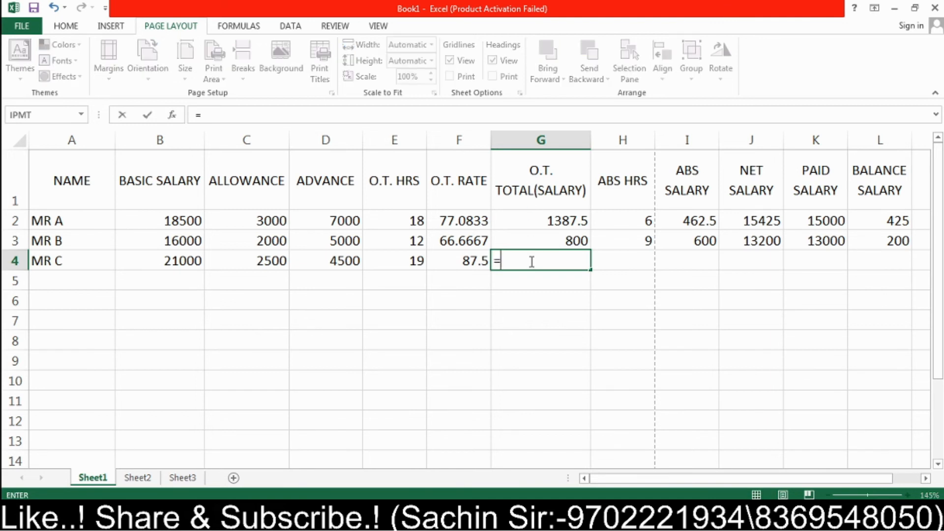
left_click(411, 261)
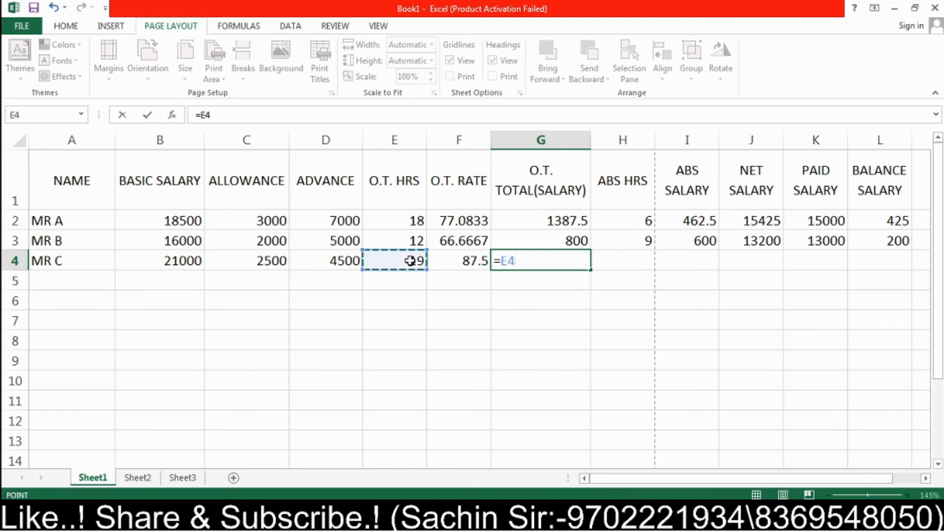
type("*")
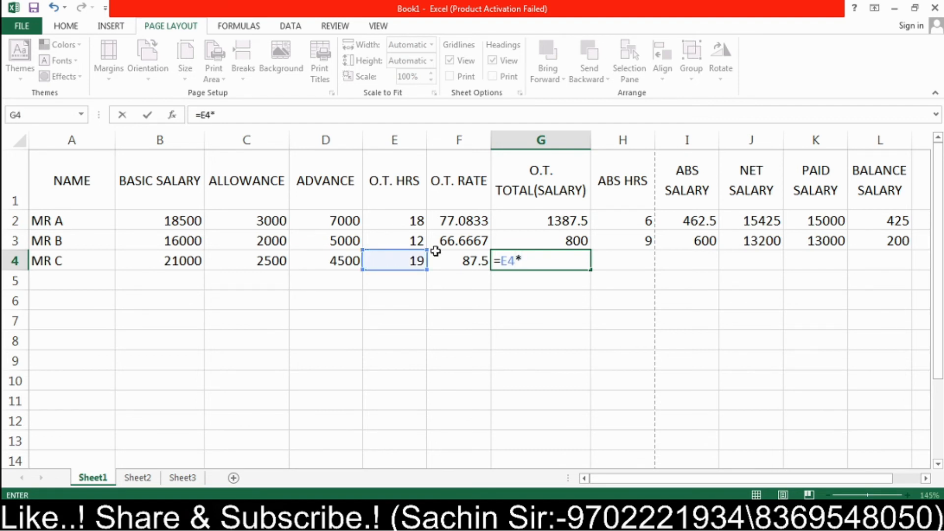
left_click(467, 263)
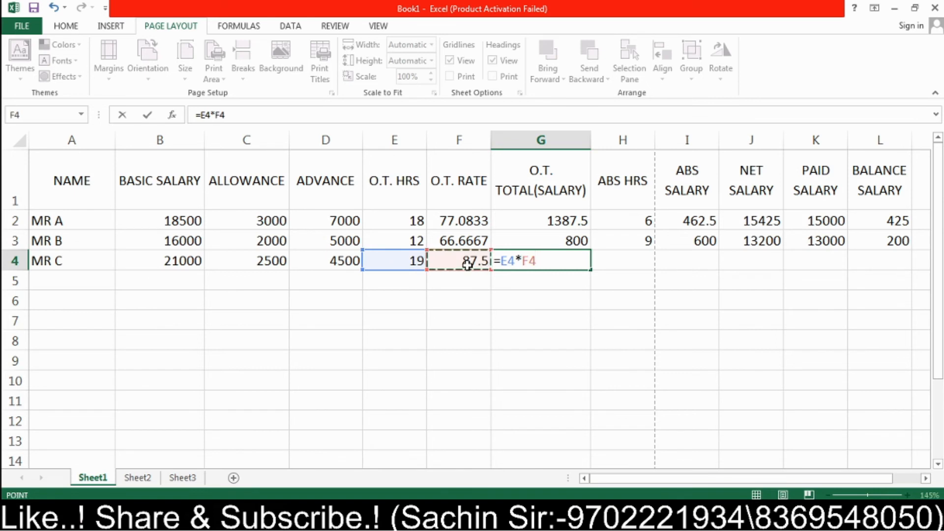
key("Return")
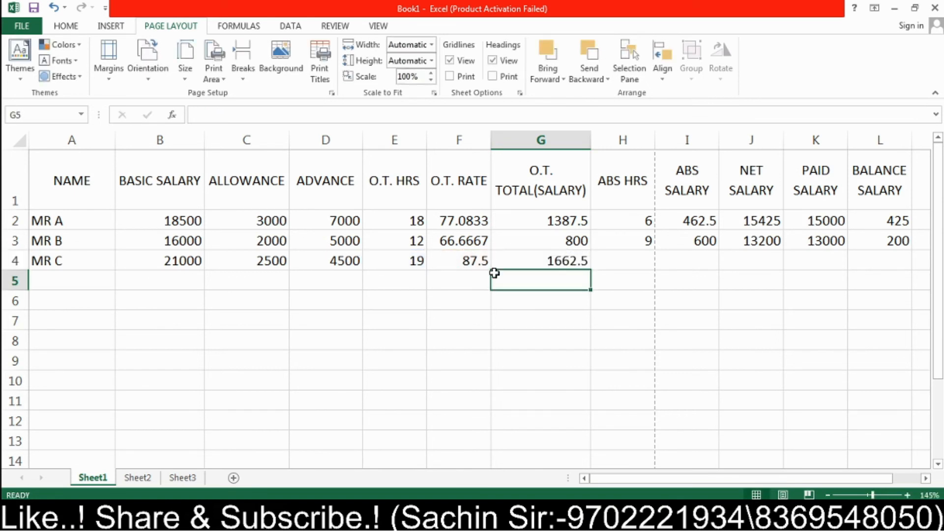
Step: Enter 12 absence hours for MR C in H4
left_click(616, 261)
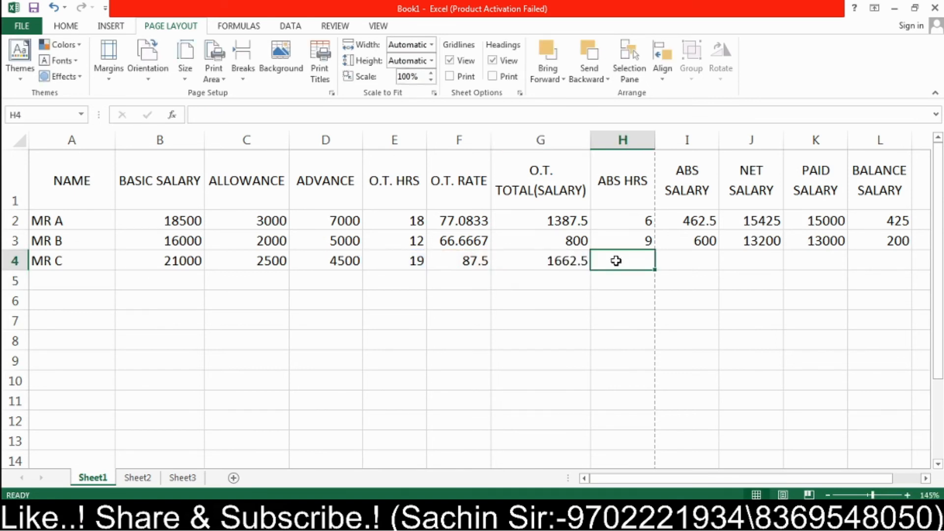
type("12")
key("Tab")
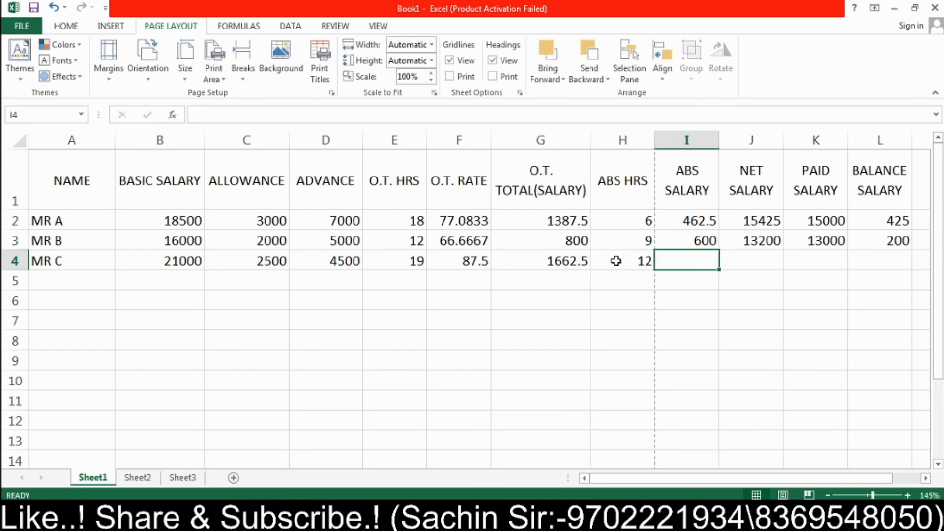
Step: Calculate MR C's absence salary in I4 by multiplying overtime rate by absence hours with =F4*H4
type("=")
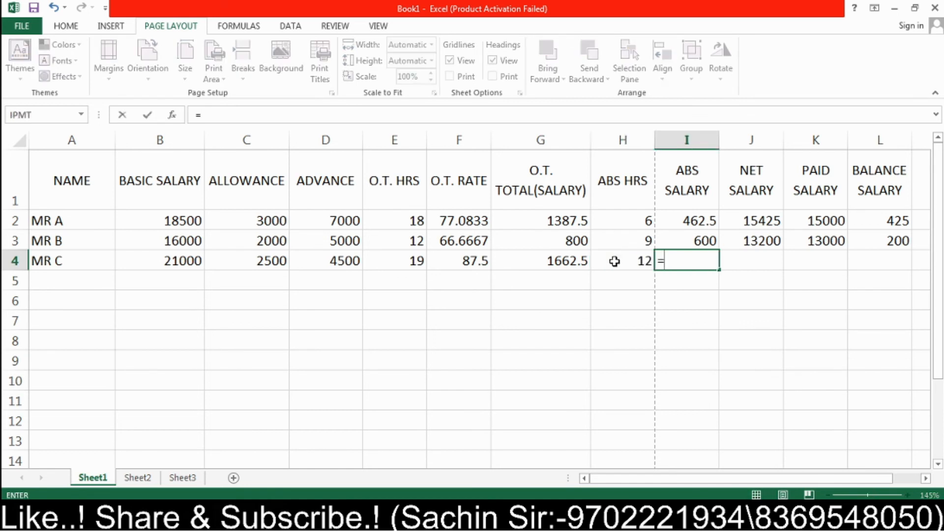
left_click(471, 261)
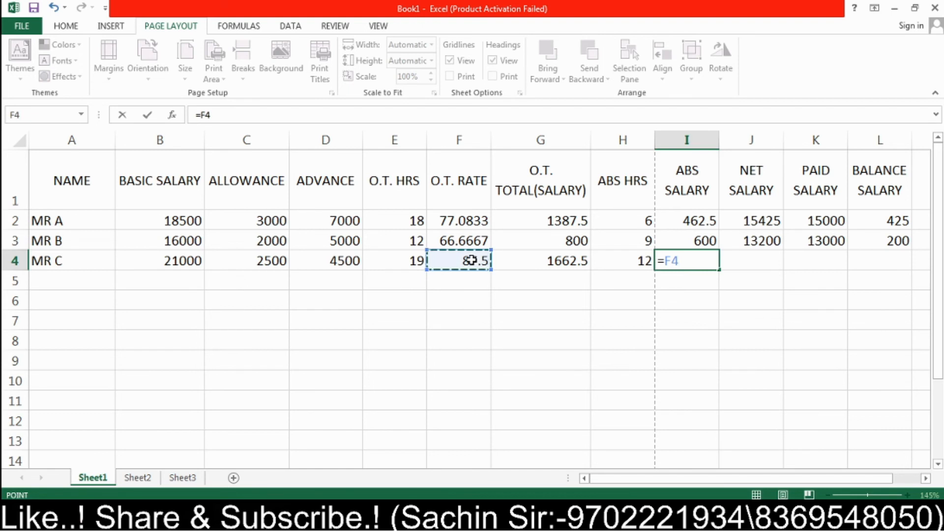
type("*")
left_click(612, 266)
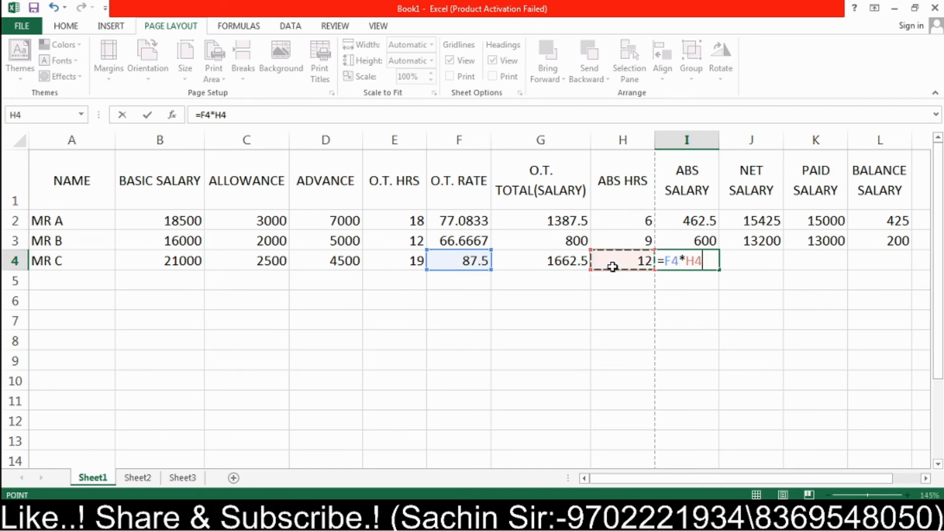
key("Return")
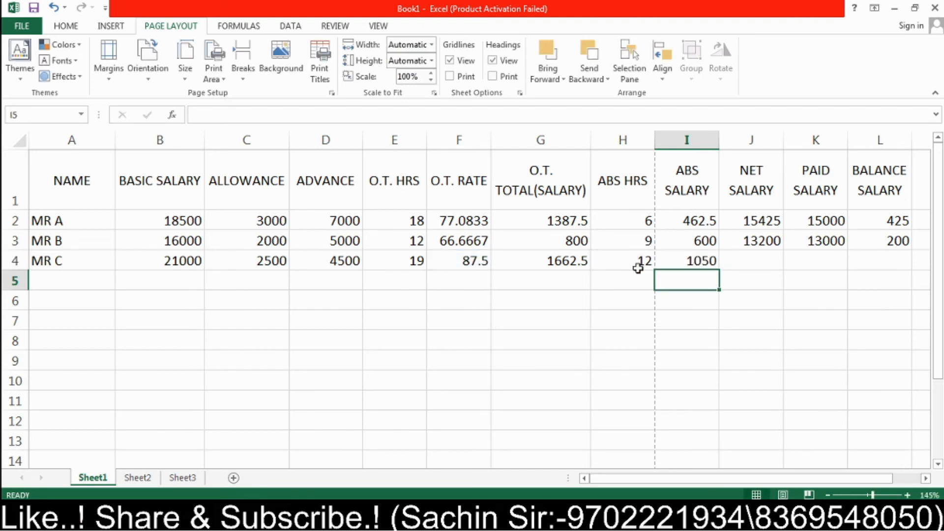
left_click(701, 259)
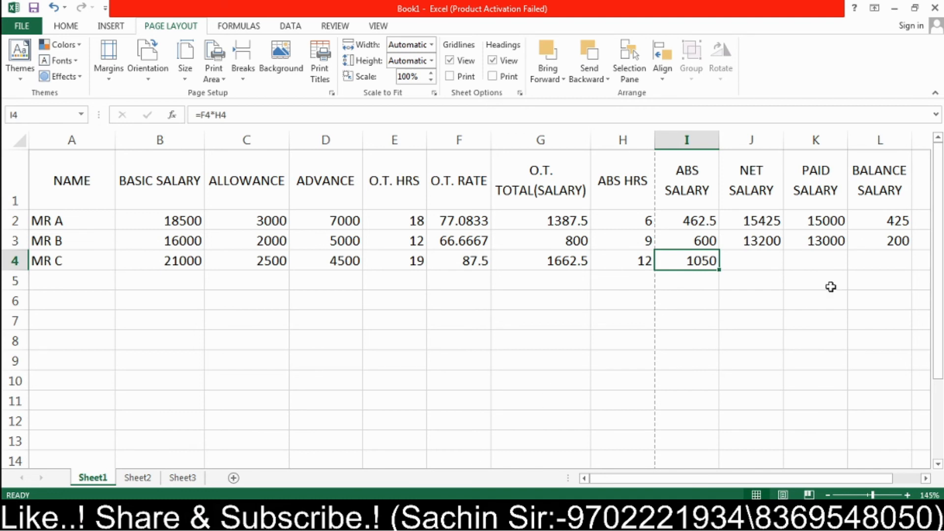
Step: Calculate MR C's net salary in J4 with the formula =B4+C4-D4+G4-I4
left_click(772, 263)
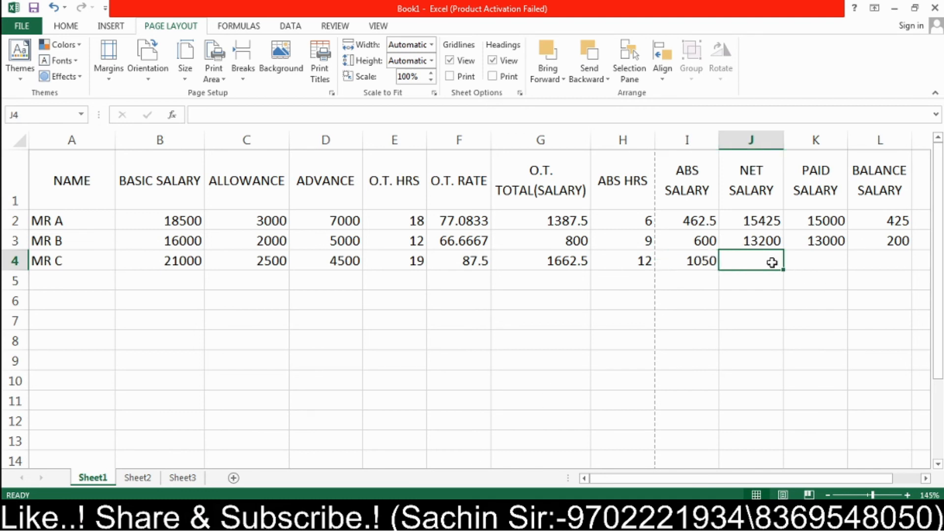
type("=")
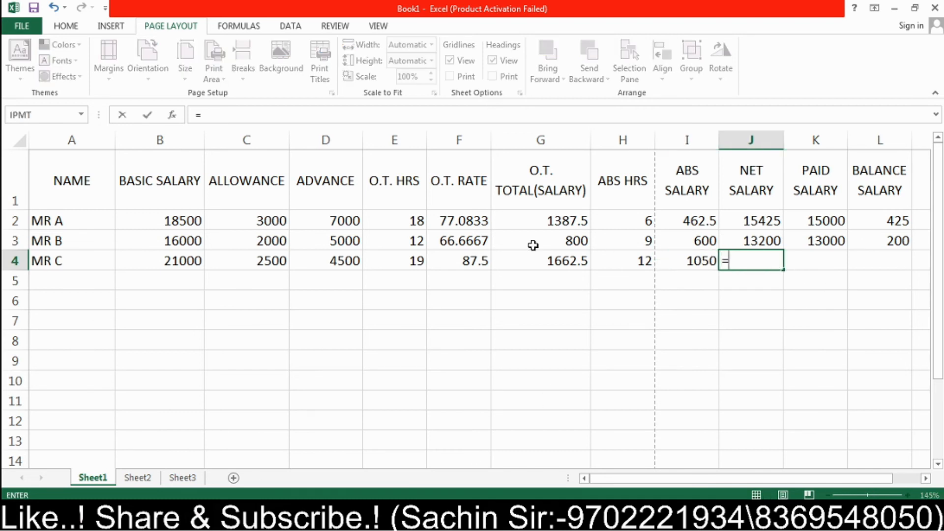
left_click(188, 255)
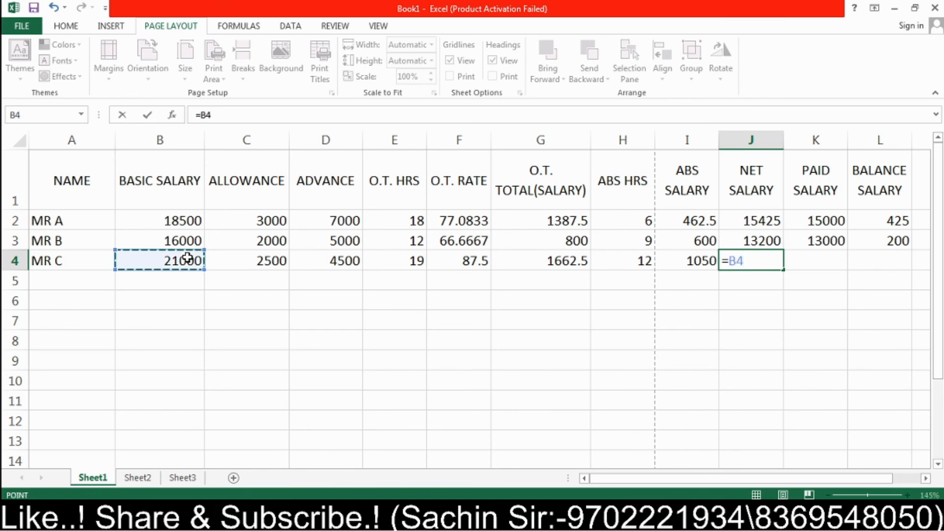
type("+")
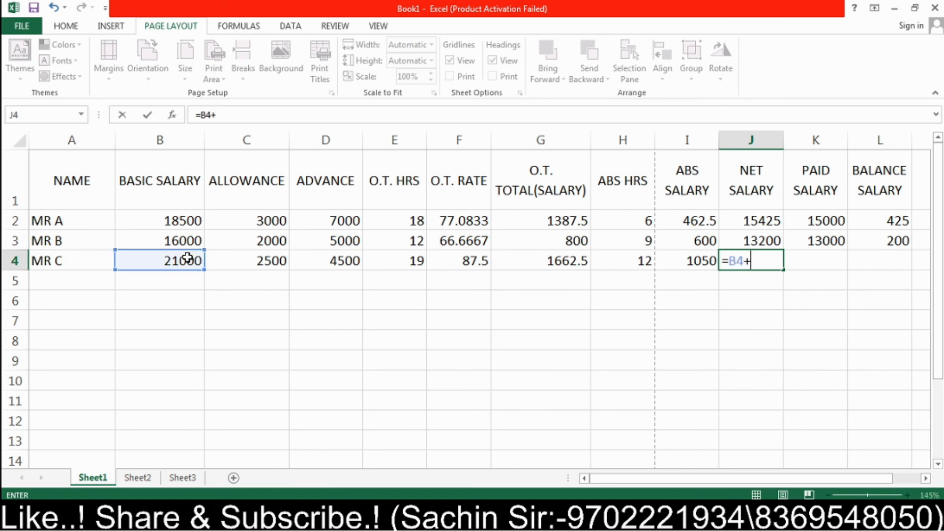
left_click(260, 259)
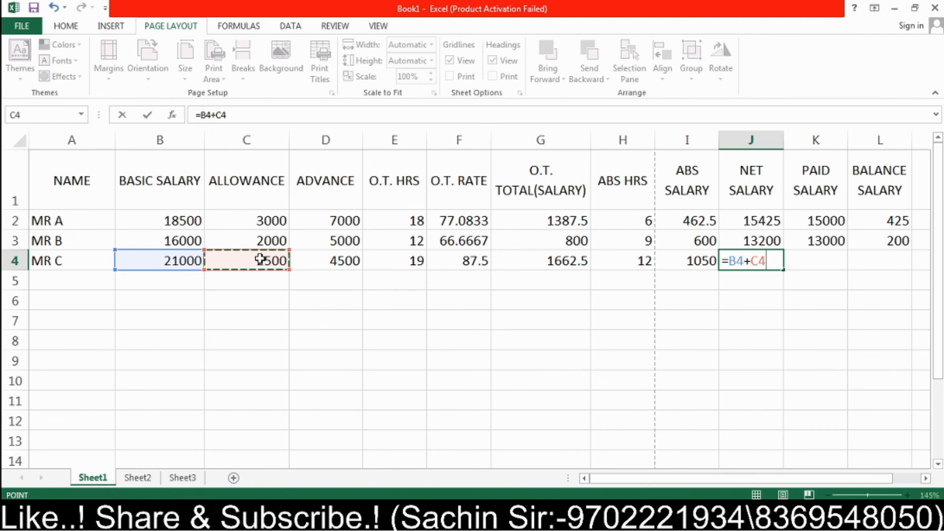
type("-")
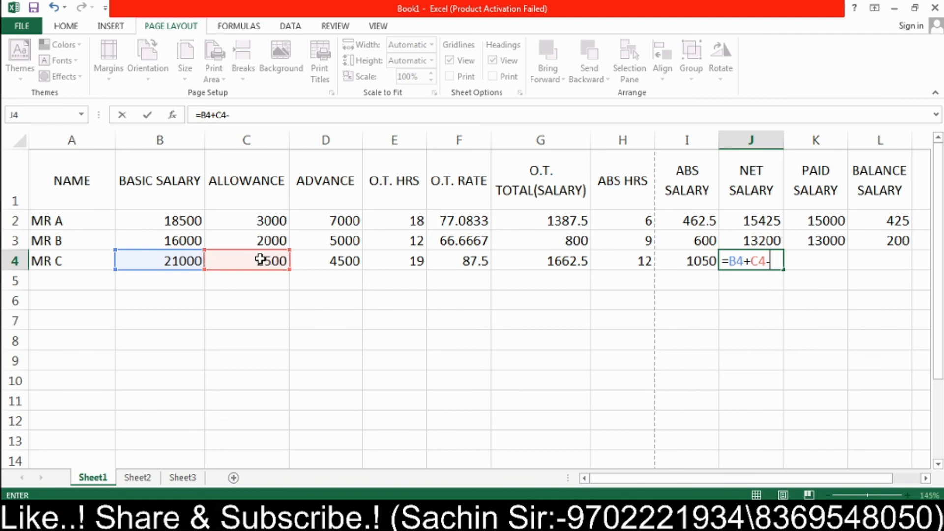
left_click(323, 262)
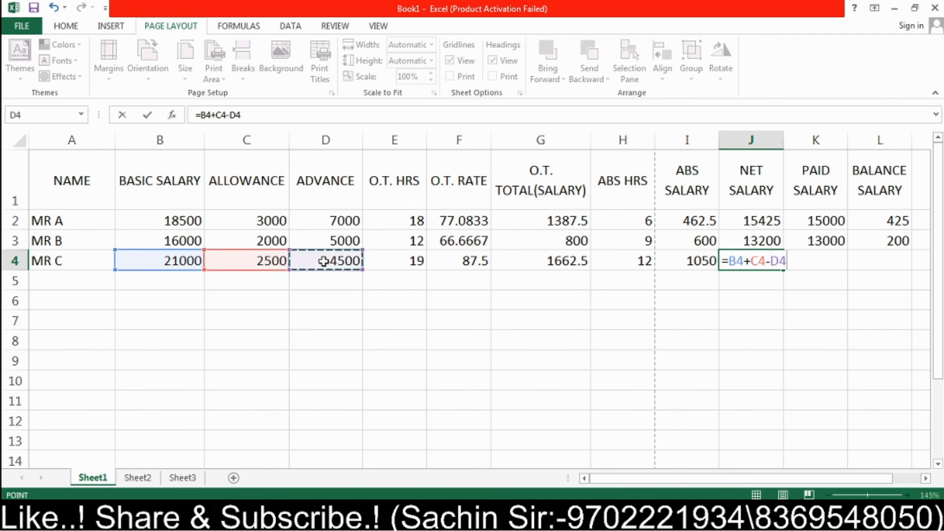
type("+")
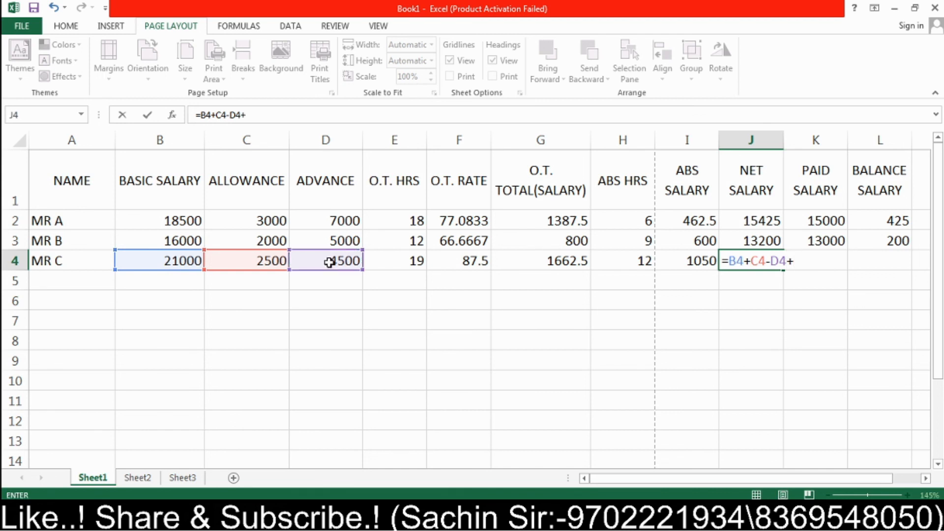
left_click(541, 265)
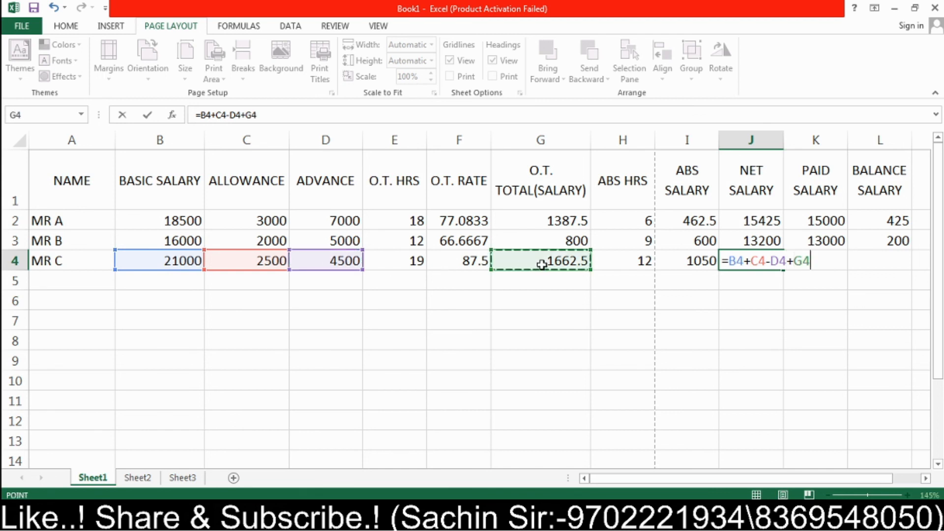
type("-")
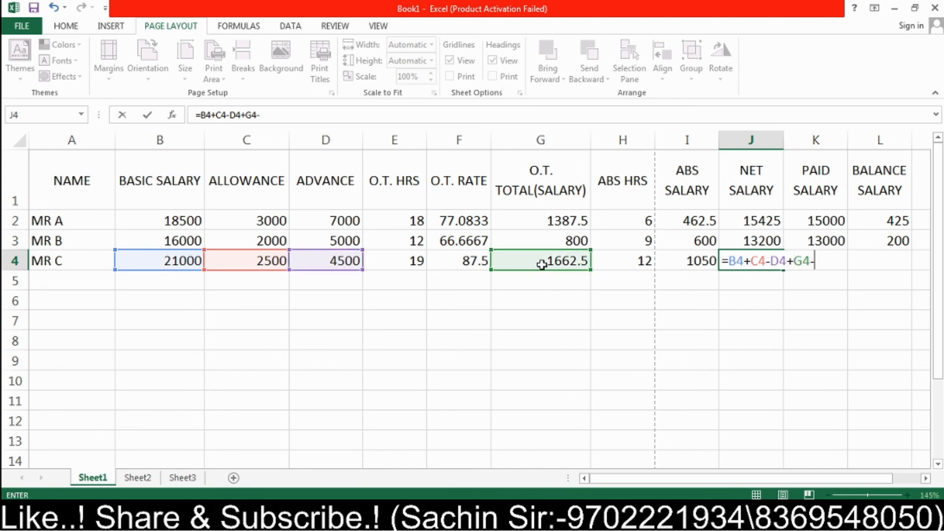
left_click(677, 262)
key("Return")
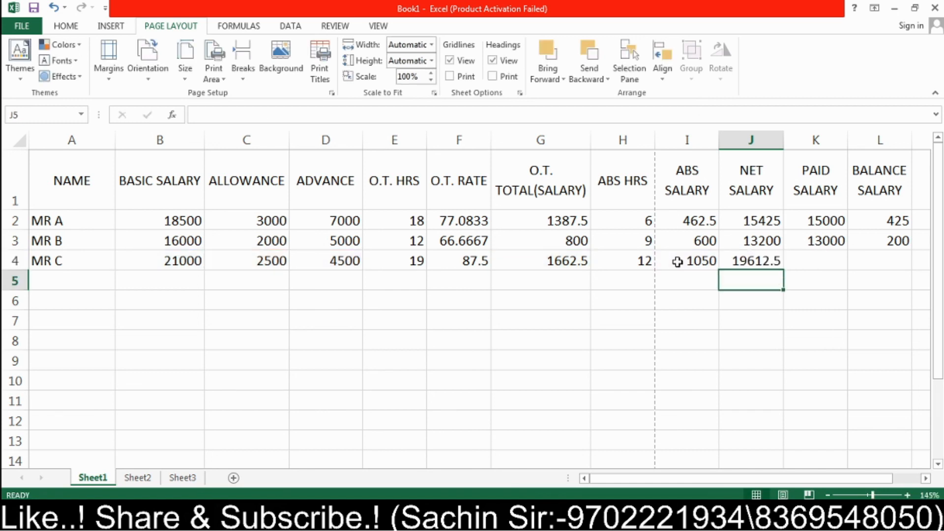
Step: Enter 19000 as MR C's paid salary in K4
key("Up")
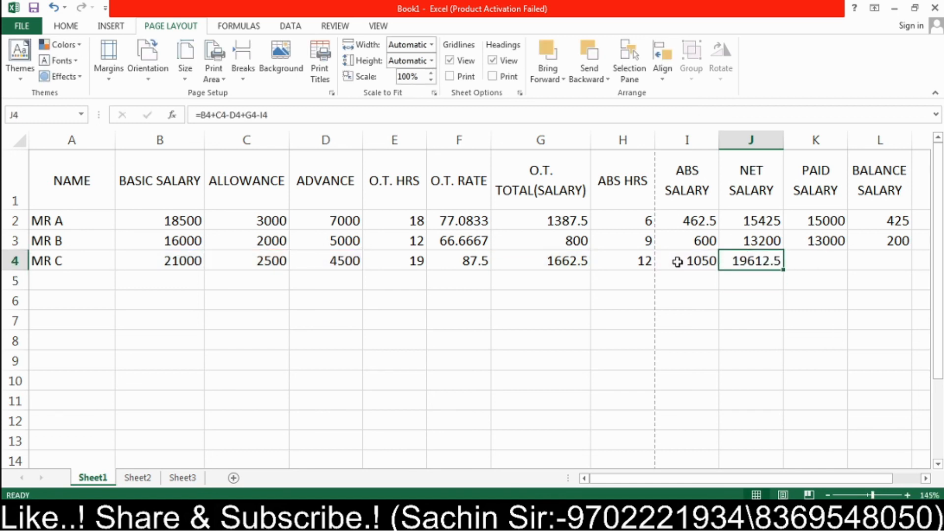
key("Right")
type("19000")
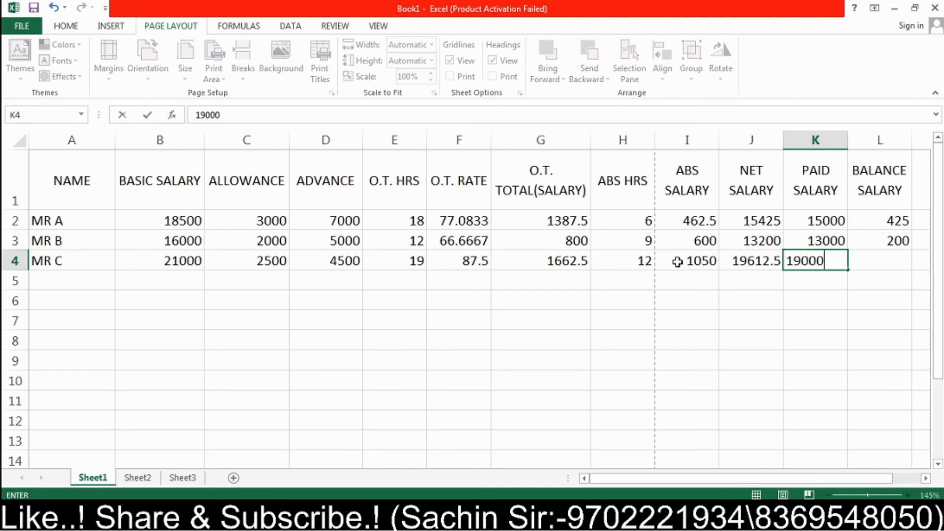
key("Tab")
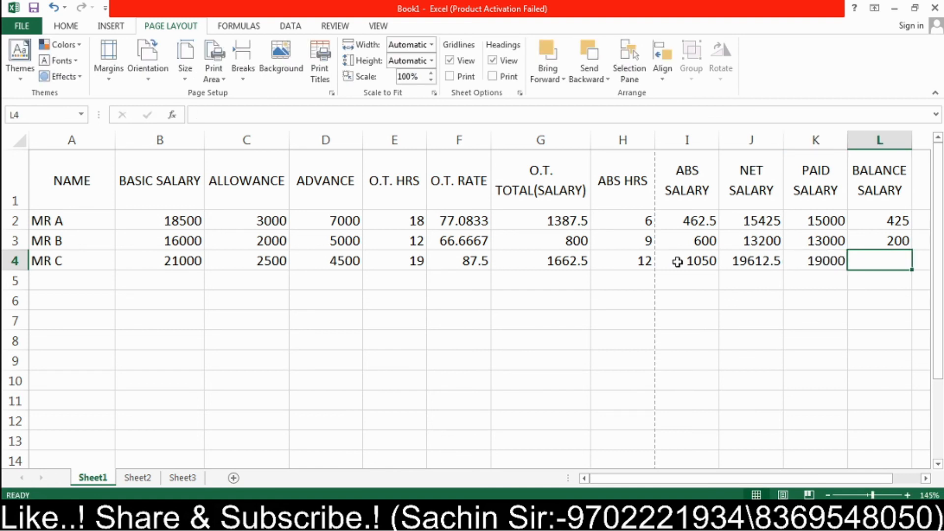
Step: Calculate MR C's balance salary in L4 by subtracting paid salary from net salary with =J4-K4
type("=")
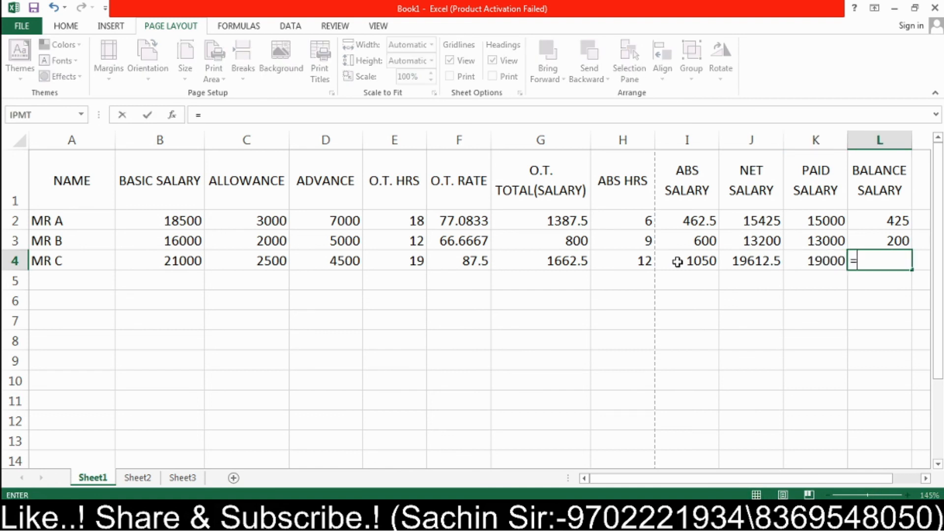
left_click(750, 260)
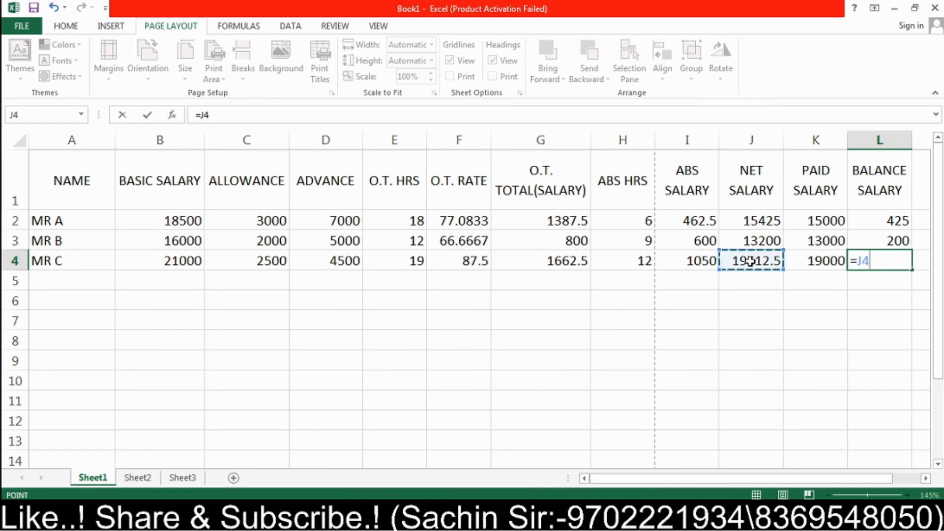
type("-")
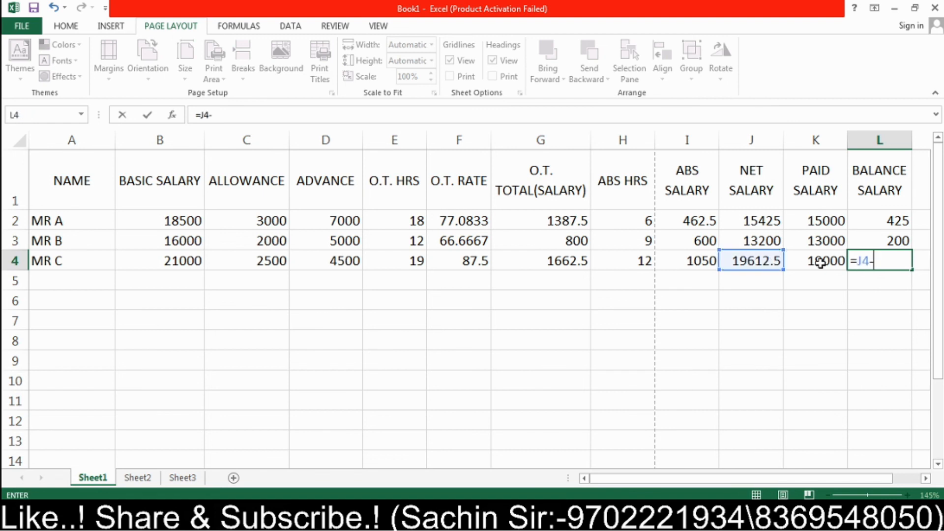
left_click(820, 263)
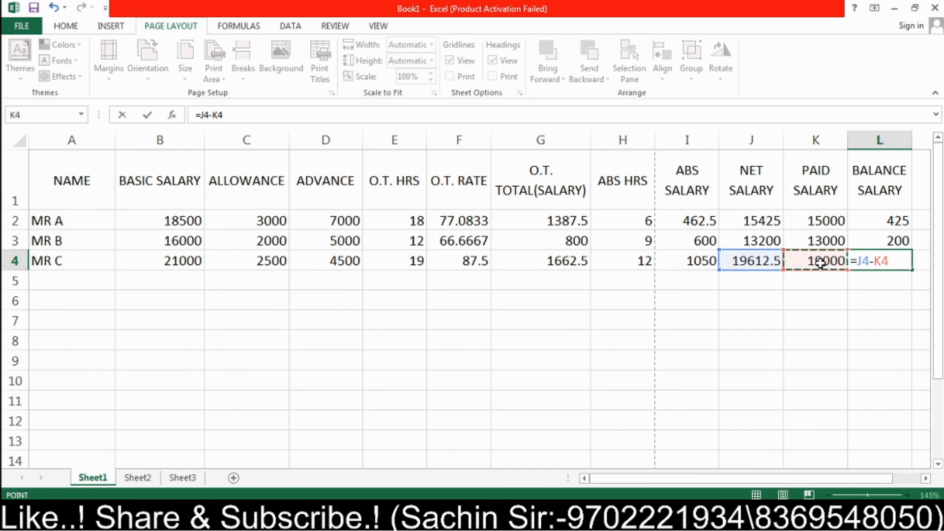
key("Return")
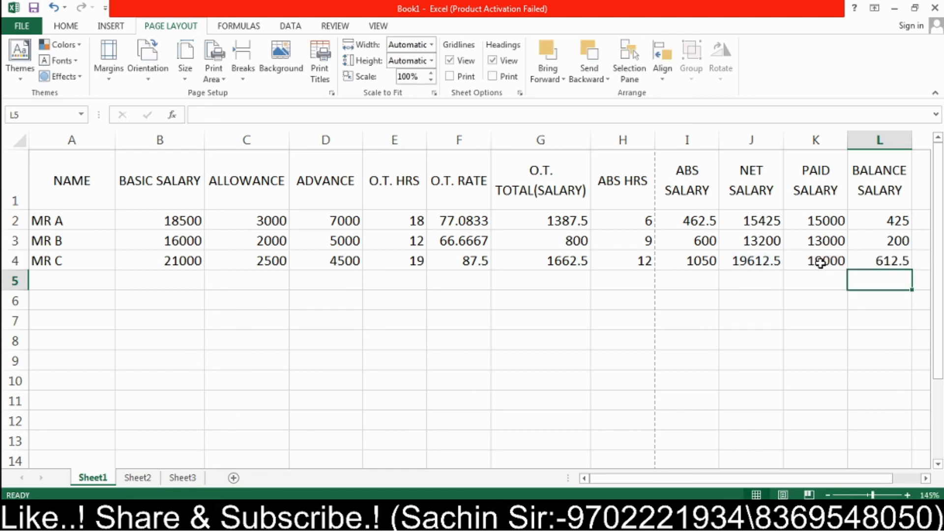